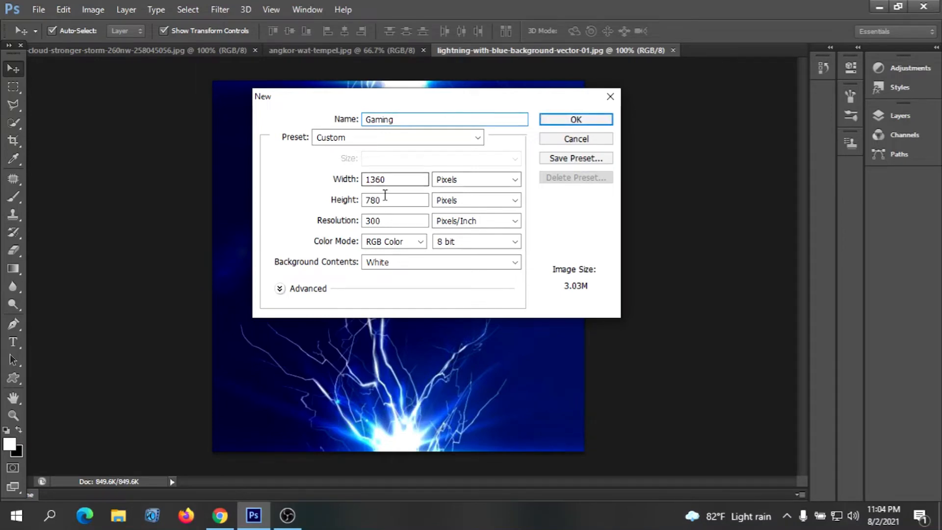
Create a white 1360 × 780 pixel RGB document named Gaming at 300 pixels/inch, and bring up the storm-cloud image
click(577, 120)
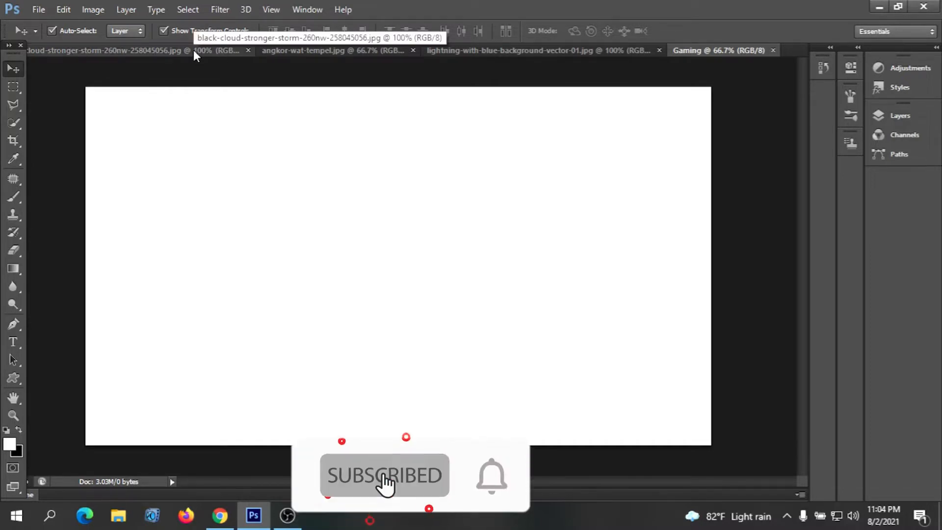
click(482, 51)
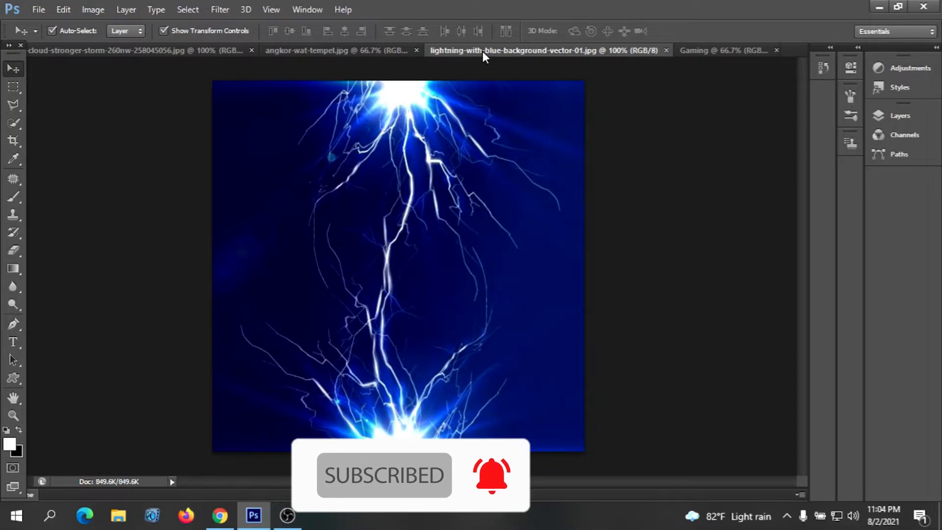
click(383, 51)
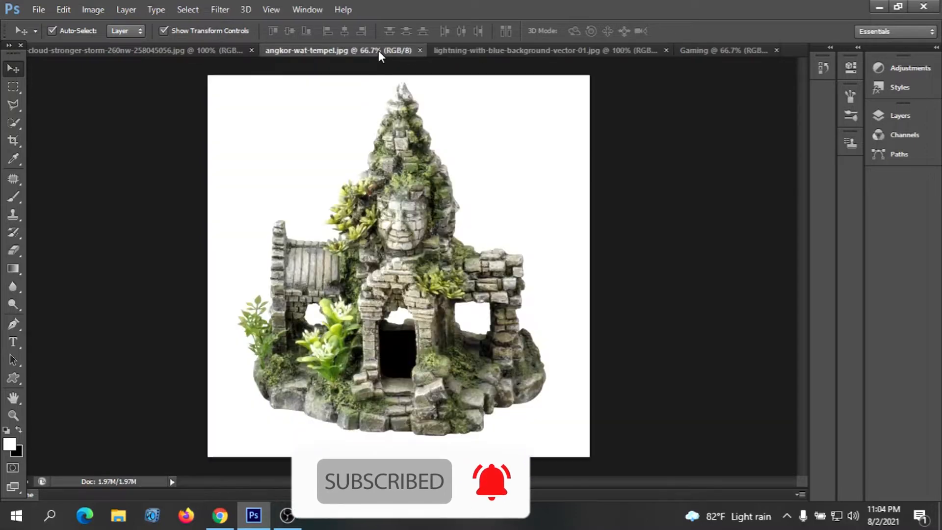
click(165, 51)
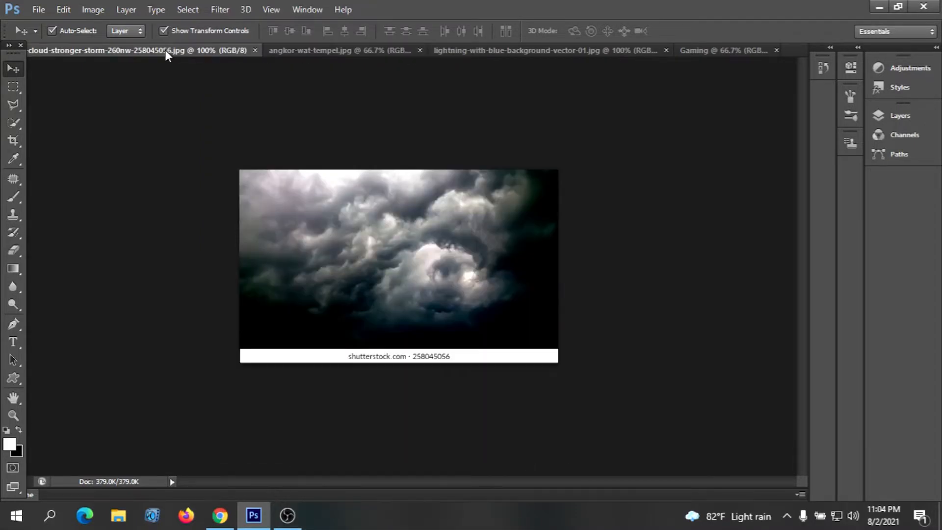
Convert the storm-cloud image's locked background into Layer 0 and copy it into the Gaming document
click(902, 116)
double_click(836, 187)
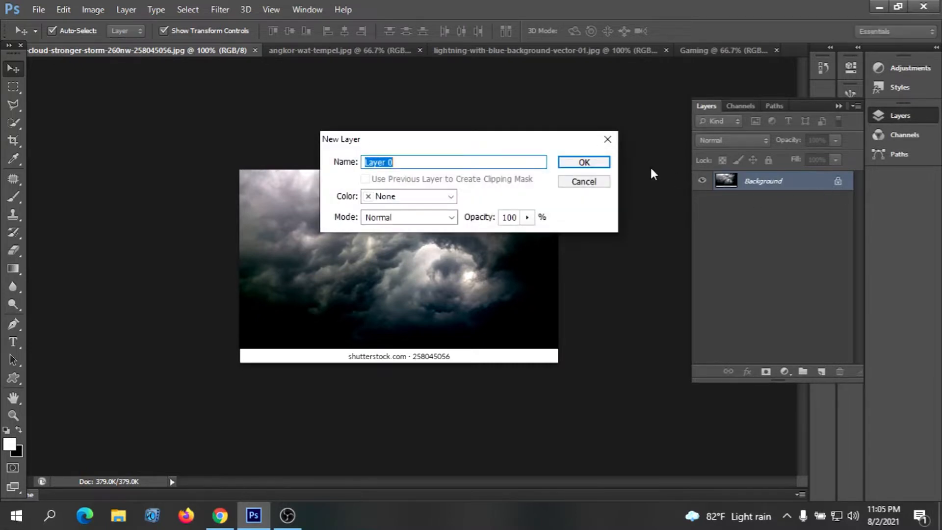
click(600, 165)
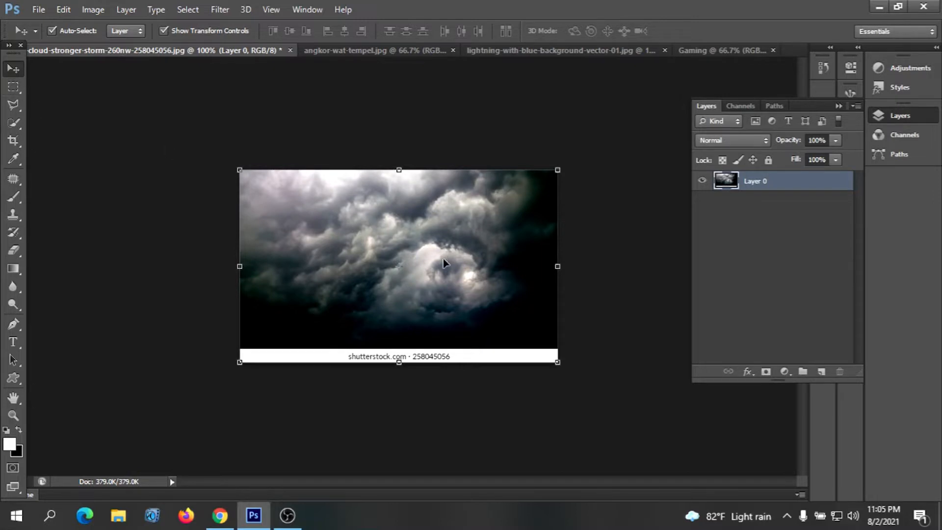
key(ctrl+minus)
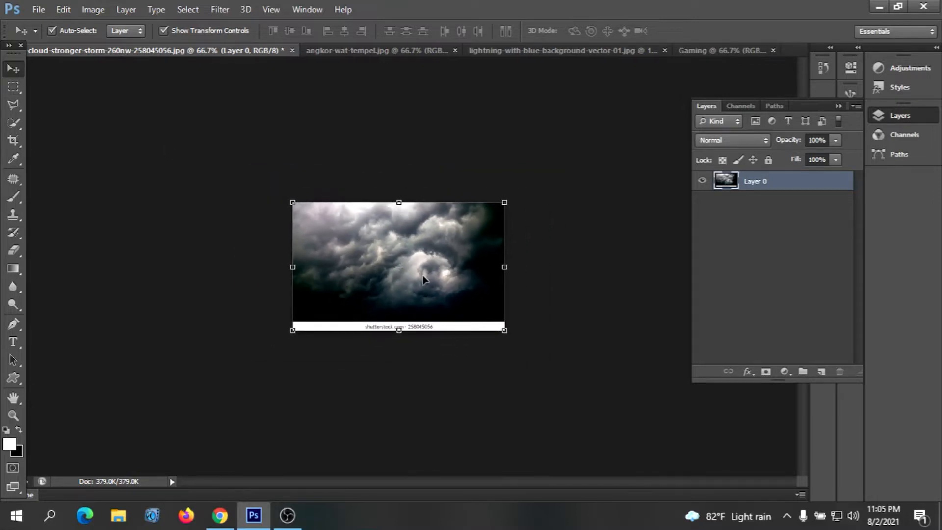
drag(402, 278, 407, 230)
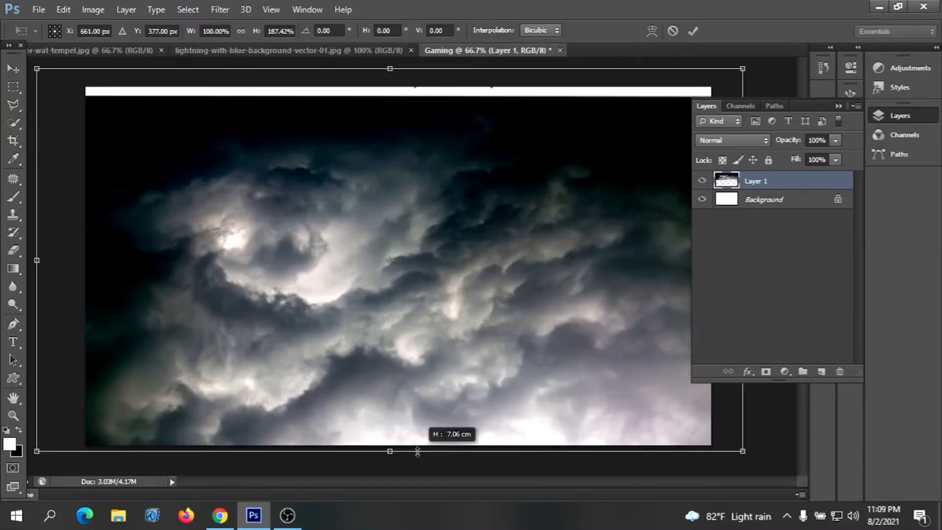
Squash the cloud layer vertically to about 122.7% height, keeping its upper edge fixed and leaving the lower canvas white
drag(418, 452, 400, 319)
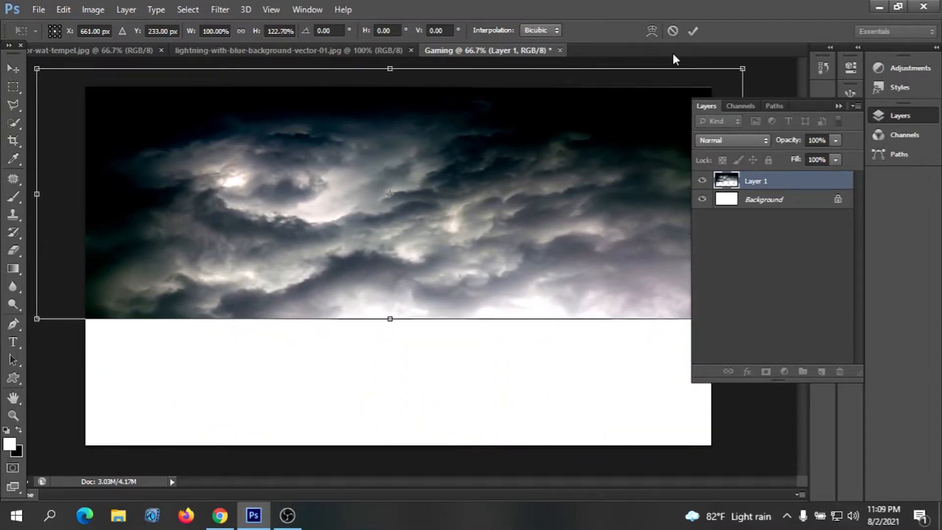
click(691, 30)
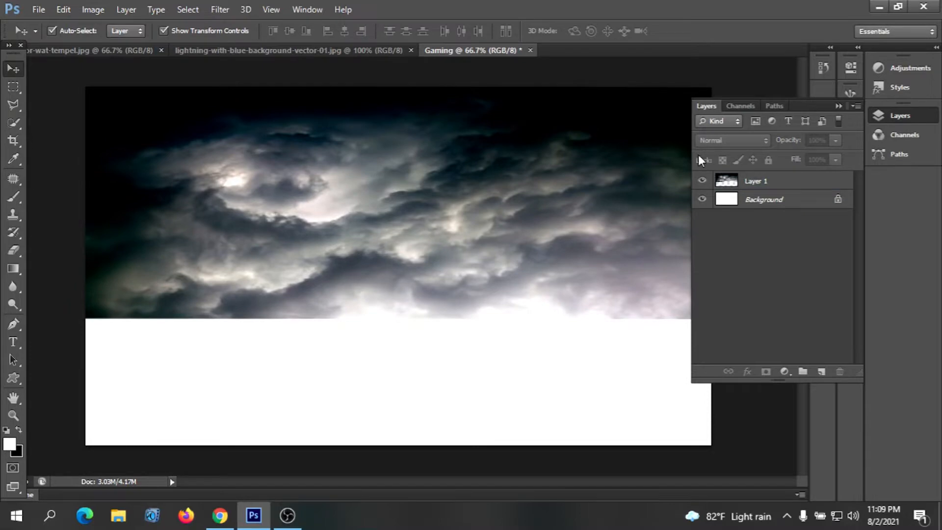
click(833, 103)
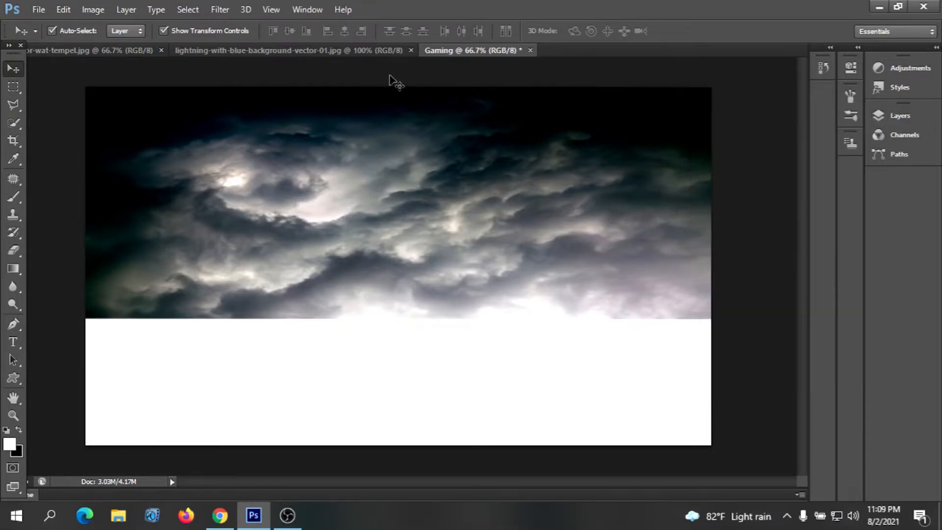
Convert the locked background of the angkor-wat-tempel image into an editable layer named Layer 0
click(334, 48)
click(140, 49)
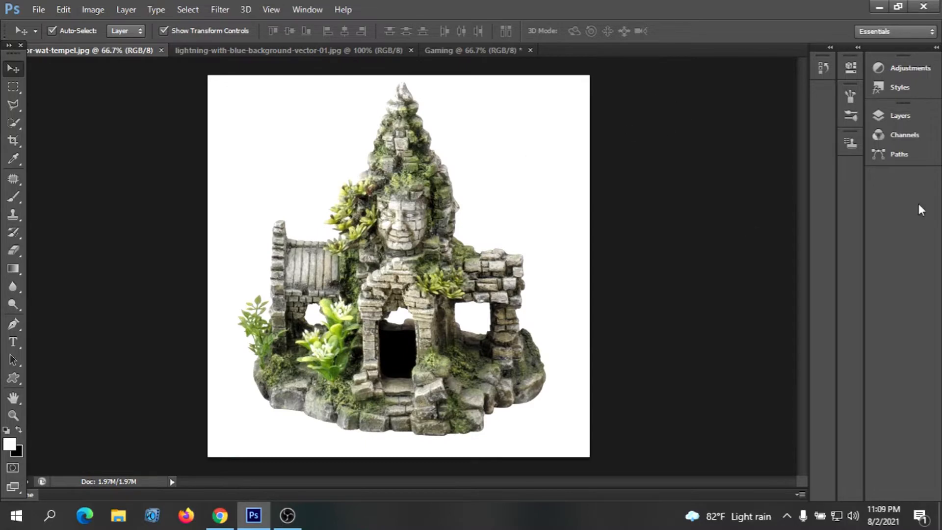
click(915, 112)
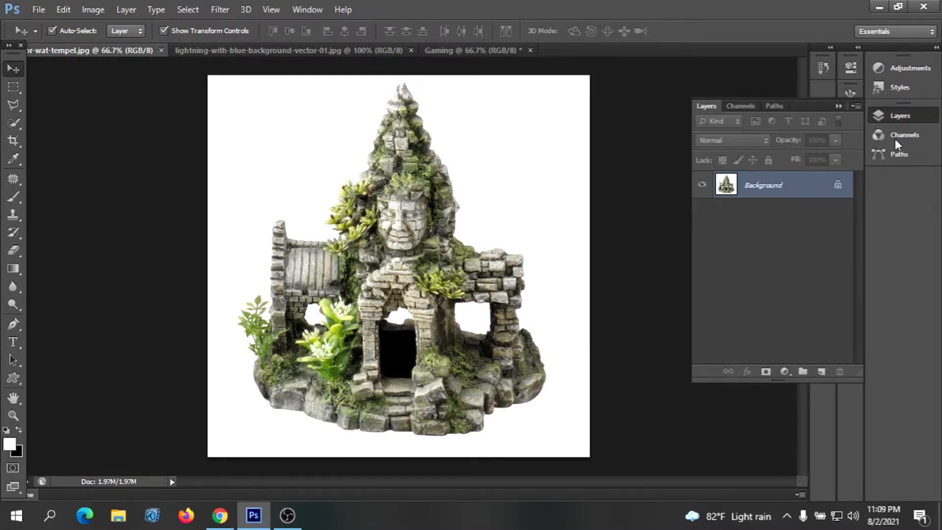
double_click(838, 187)
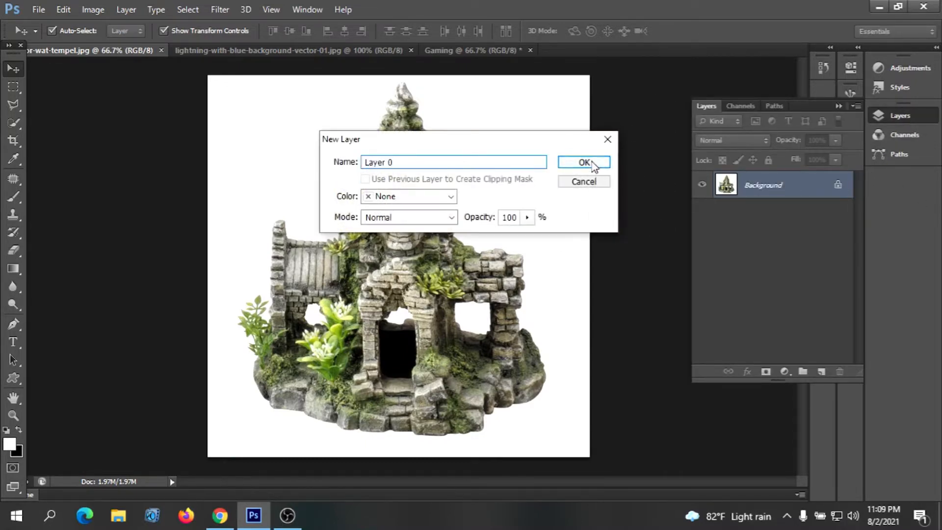
click(596, 160)
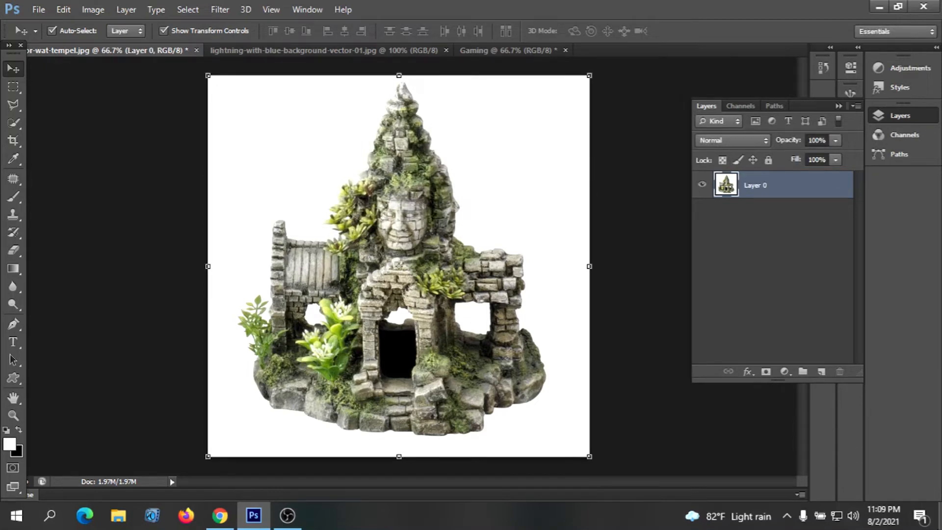
key(ctrl+minus)
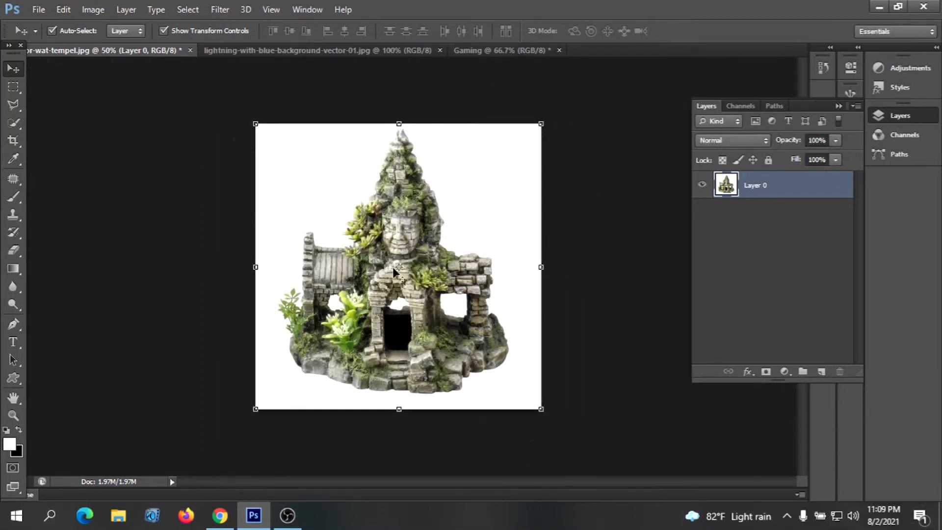
click(393, 267)
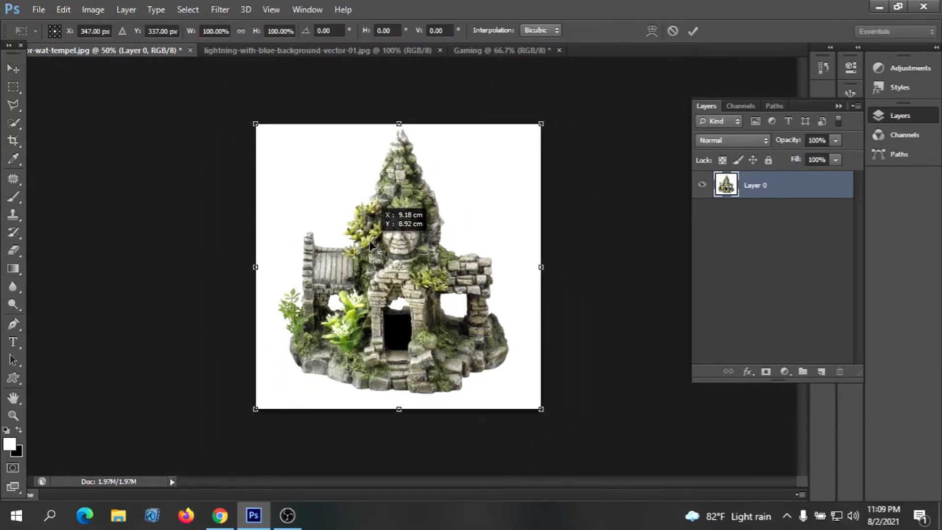
click(693, 31)
mouse_move(371, 298)
mouse_down()
mouse_move(354, 266)
mouse_move(390, 297)
mouse_move(375, 298)
mouse_up()
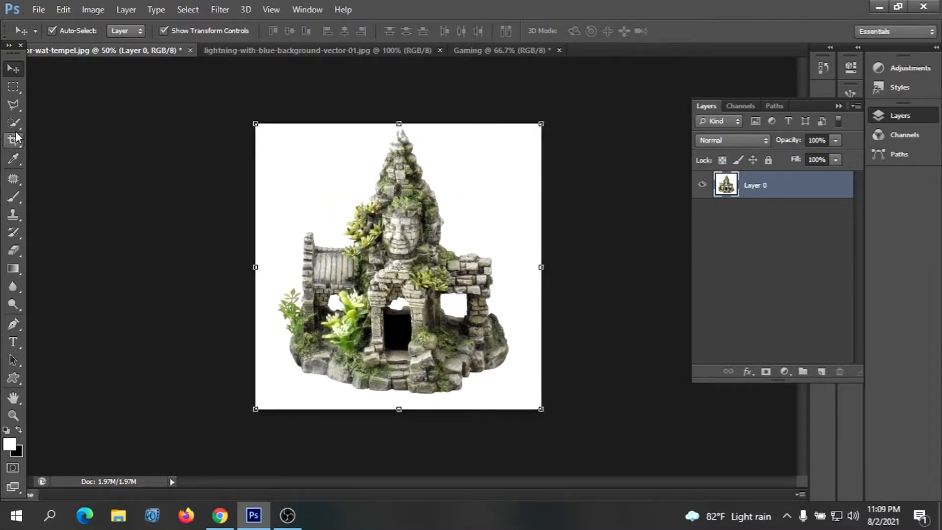
Select the stone temple, excluding its white surroundings, using the Quick Selection tool with a 45 px brush
drag(16, 126, 55, 134)
click(67, 118)
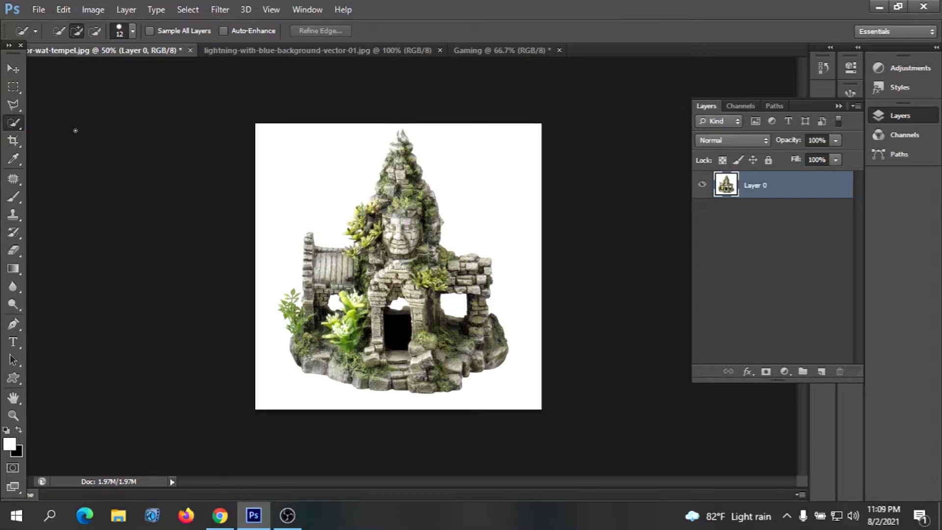
click(77, 30)
click(134, 30)
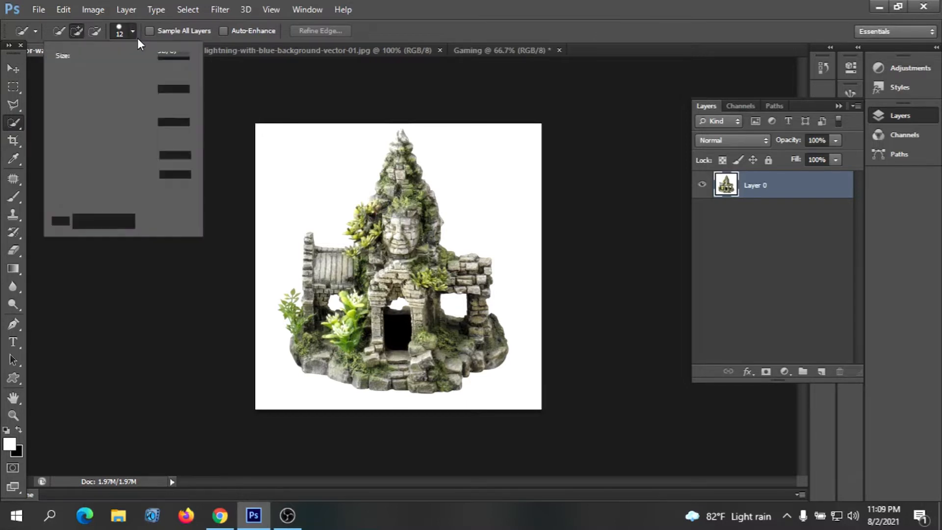
click(88, 70)
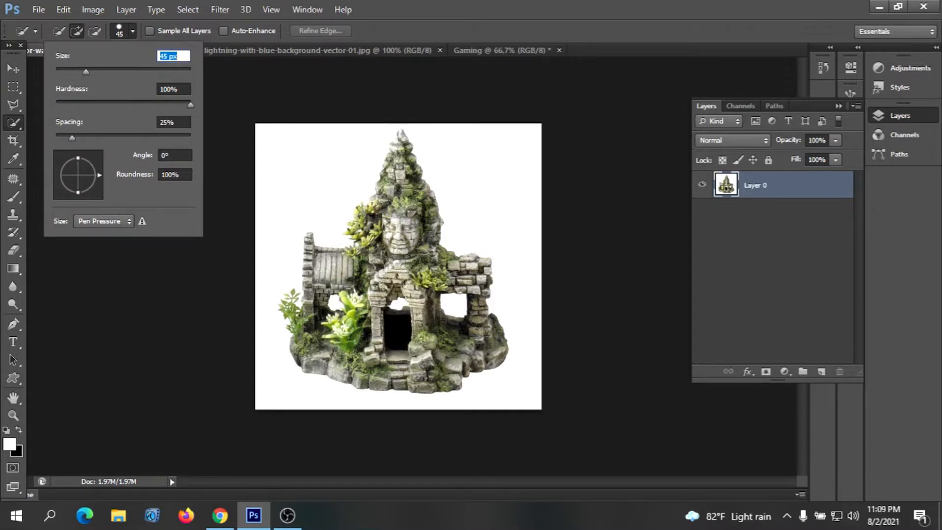
mouse_move(412, 260)
mouse_down()
mouse_move(399, 282)
mouse_move(403, 311)
mouse_move(440, 340)
mouse_move(475, 341)
mouse_move(472, 292)
mouse_up()
Move the selected temple cutout into the Gaming document as a new layer above the clouds
key(v)
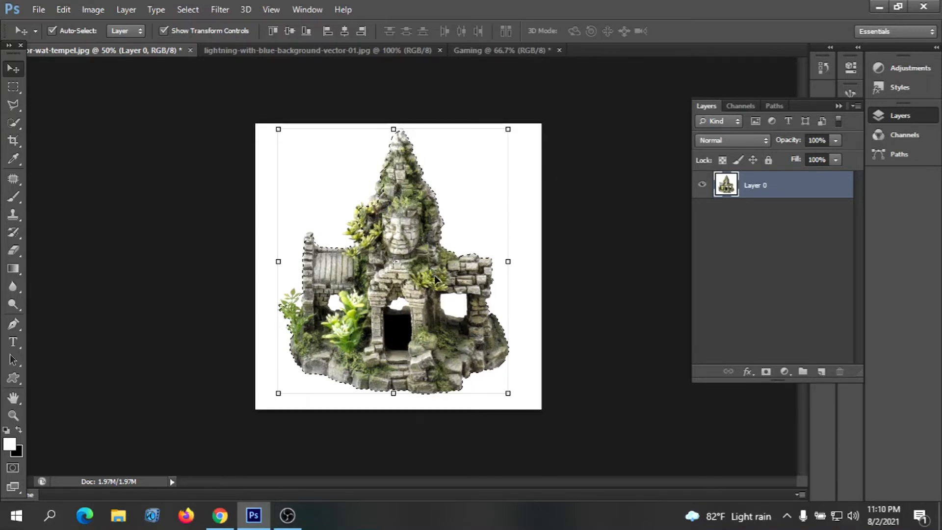
key(ctrl+minus)
drag(359, 238, 181, 86)
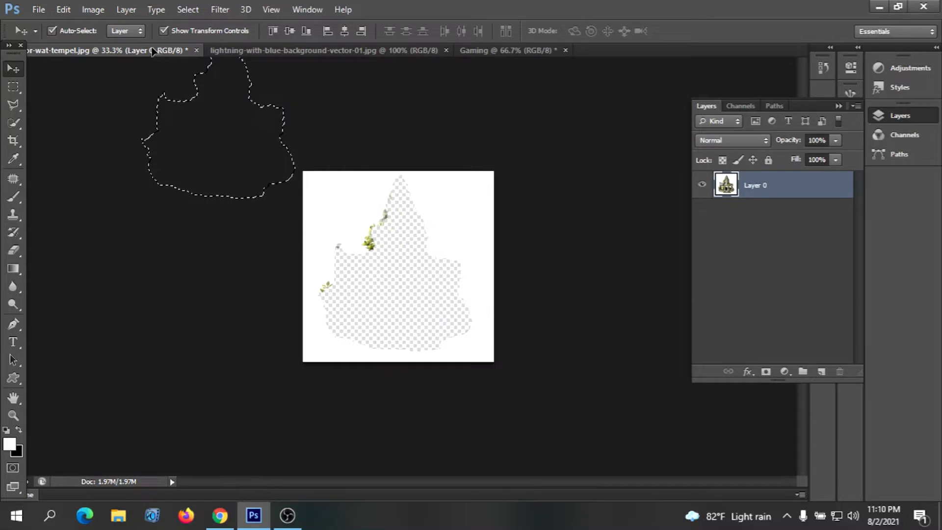
drag(152, 51, 360, 201)
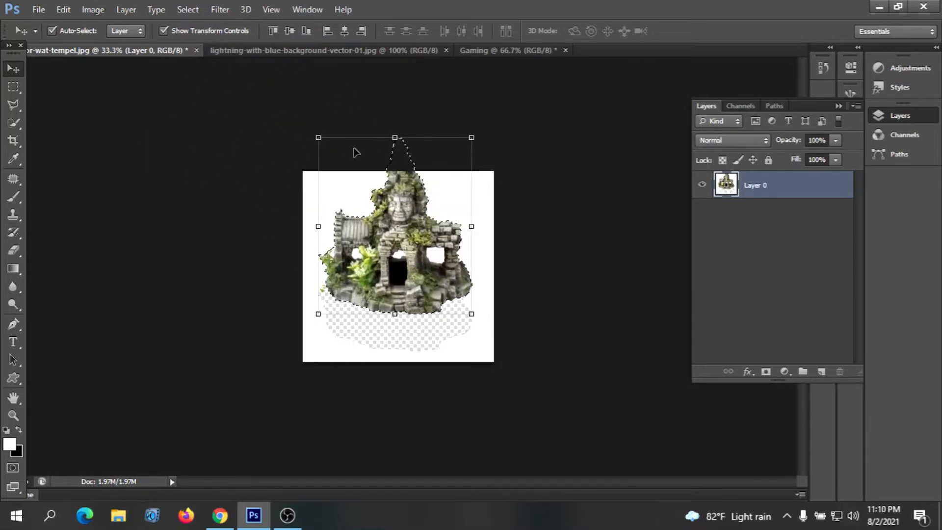
mouse_move(433, 220)
mouse_down()
mouse_move(522, 51)
mouse_move(456, 197)
mouse_move(440, 211)
mouse_up()
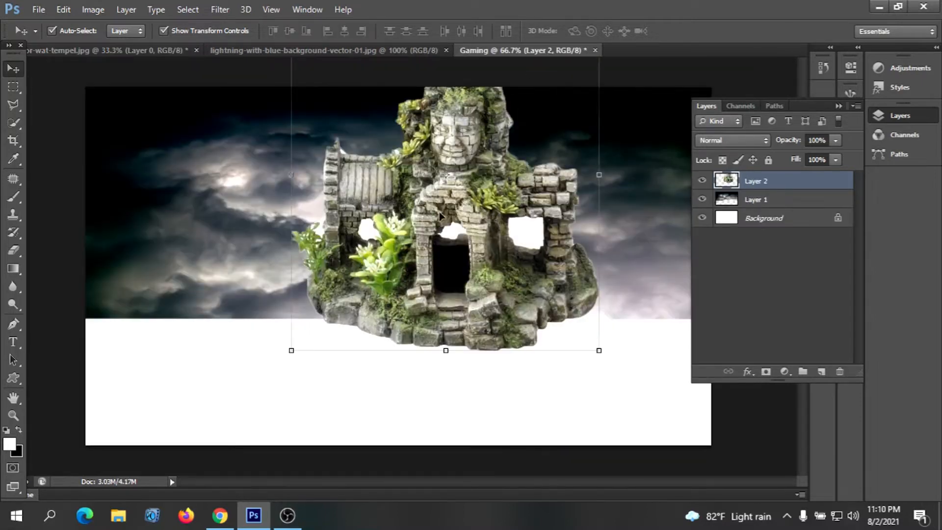
Scale down the temple layer and position it near the canvas centre, with its base overlapping the clouds' lower edge
drag(421, 241, 387, 318)
key(ctrl+t)
drag(251, 91, 407, 302)
drag(471, 377, 400, 331)
drag(416, 218, 416, 133)
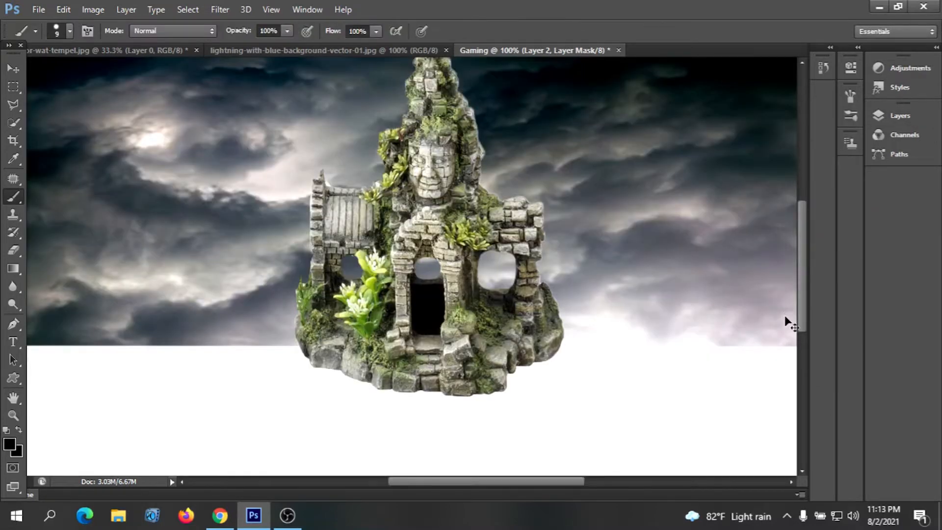
Convert the locked background of the blue lightning image into an editable layer named Layer 0
key(ctrl+minus)
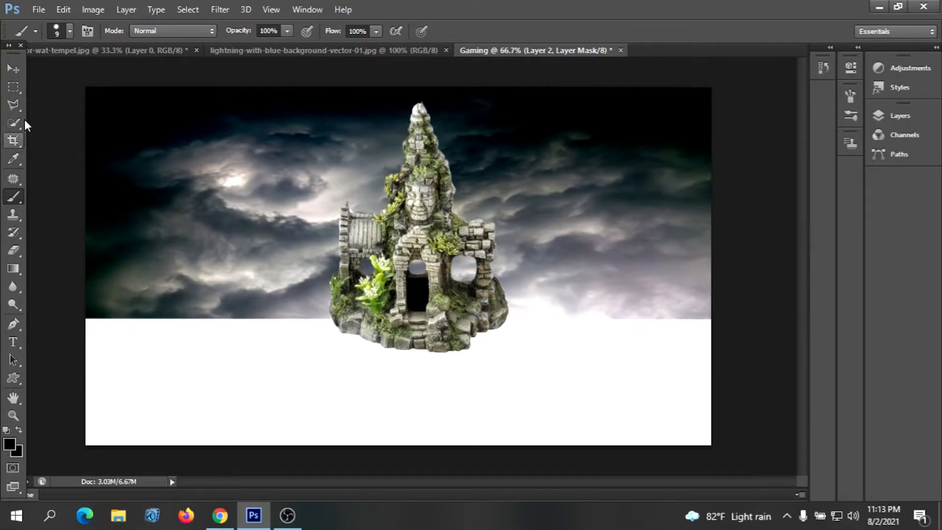
click(14, 67)
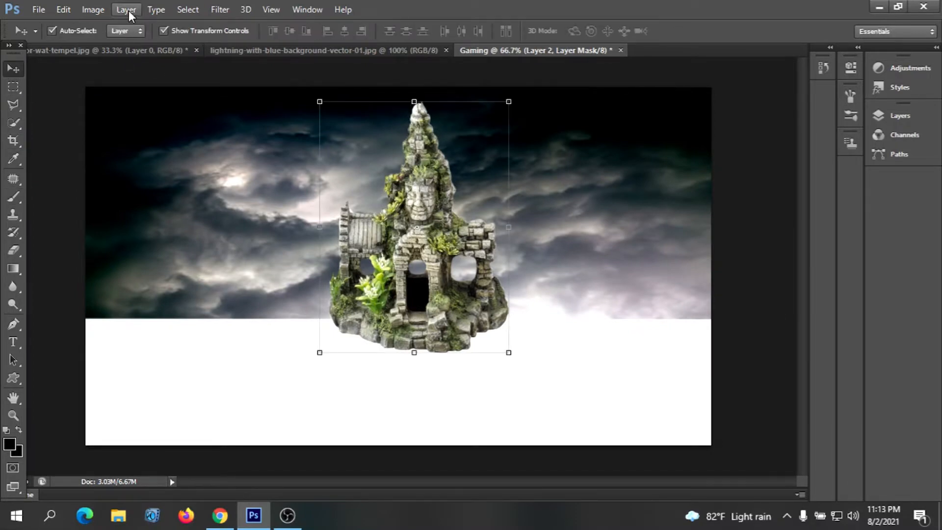
click(354, 50)
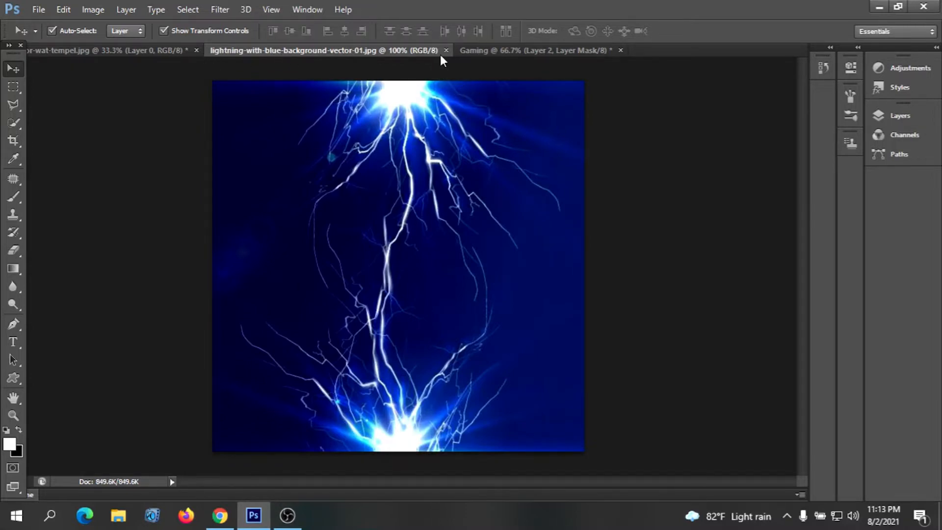
click(885, 116)
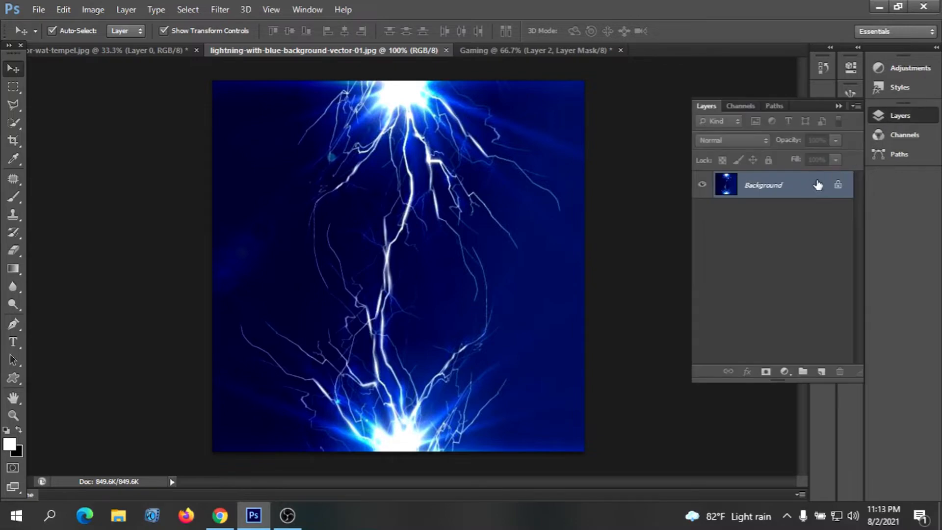
double_click(837, 187)
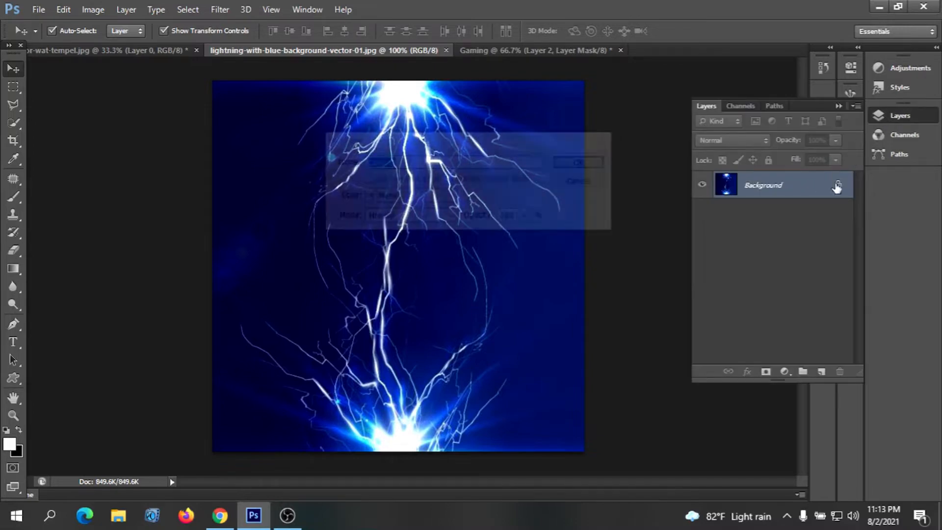
click(586, 162)
Copy the lightning image into the Gaming document, order it below the temple layer and position it behind the temple
key(ctrl+minus)
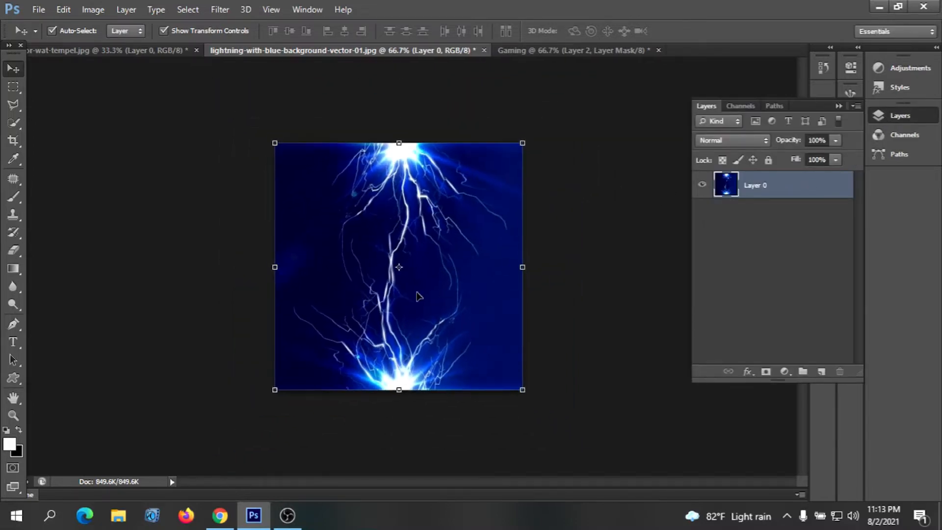
drag(417, 299, 522, 83)
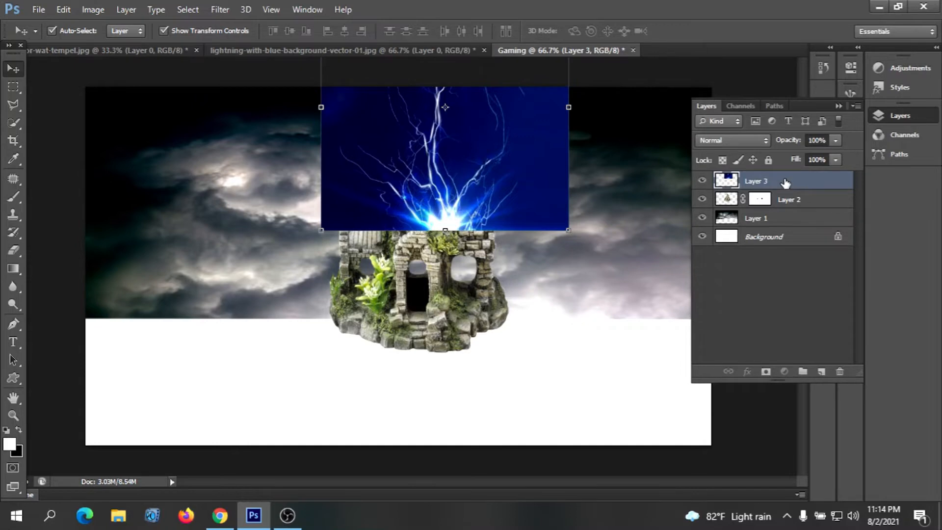
drag(785, 184, 783, 214)
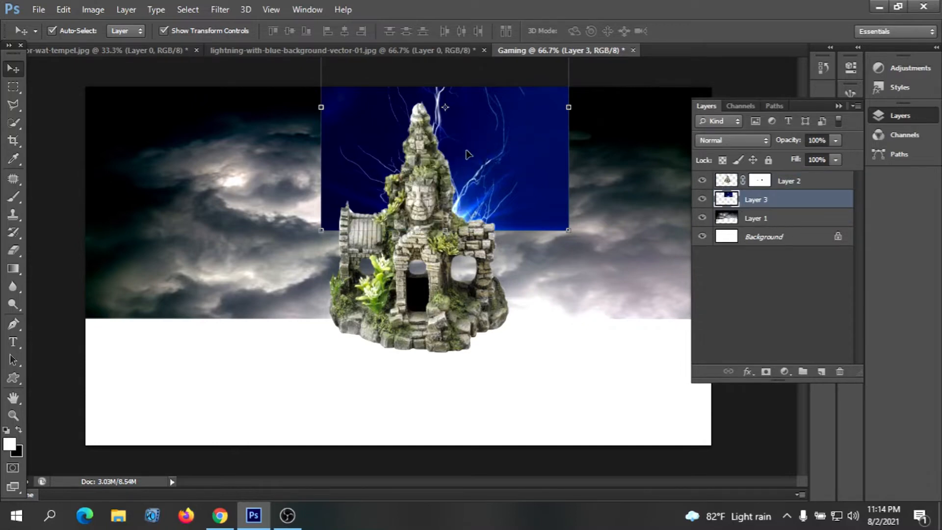
drag(469, 154, 436, 199)
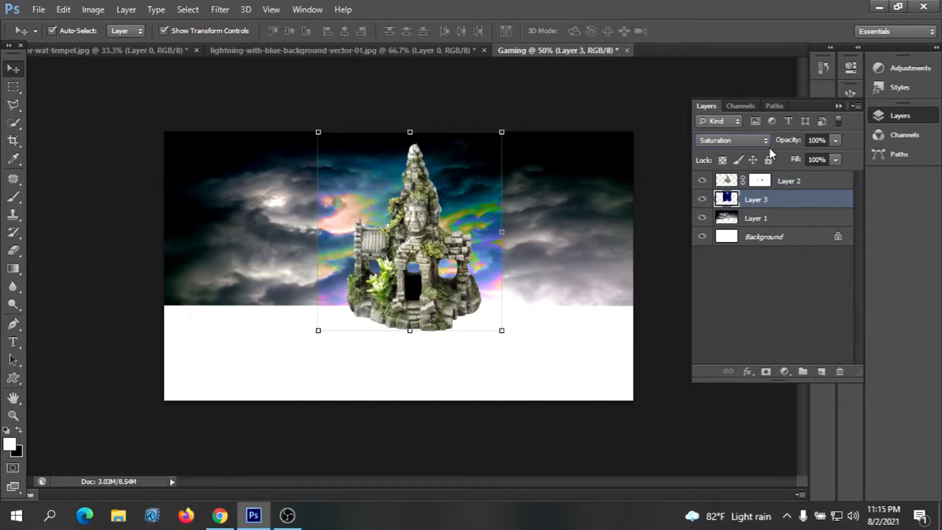
Try the Color Burn, Darken, Linear Burn and Lighter Color blend modes on the blue lightning layer behind the temple
click(766, 141)
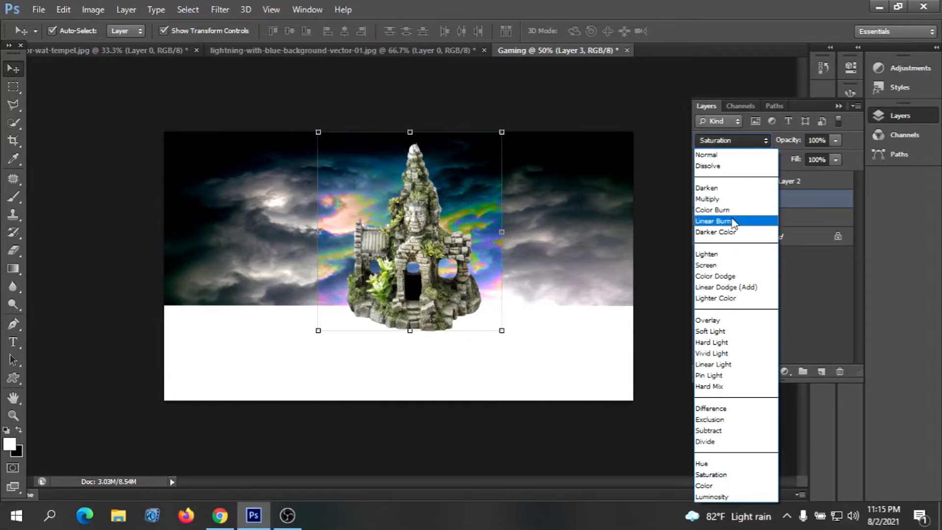
click(732, 209)
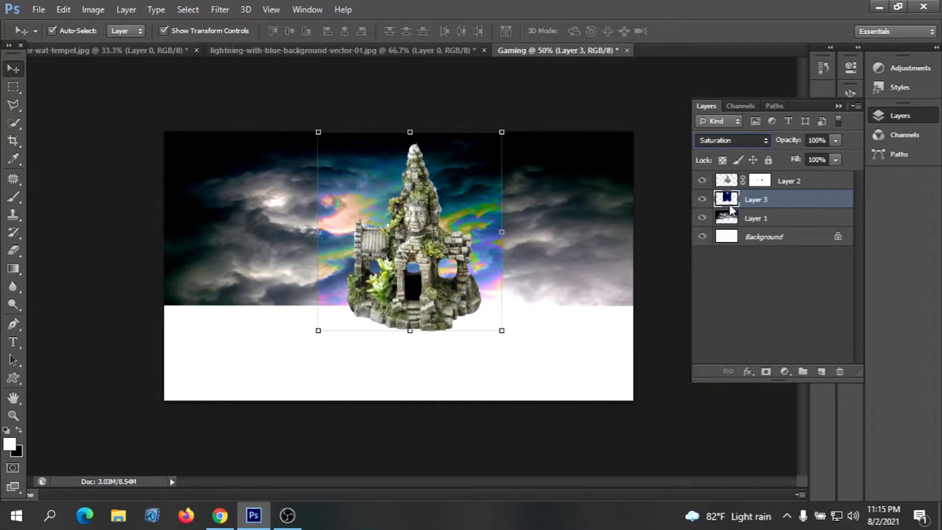
click(767, 140)
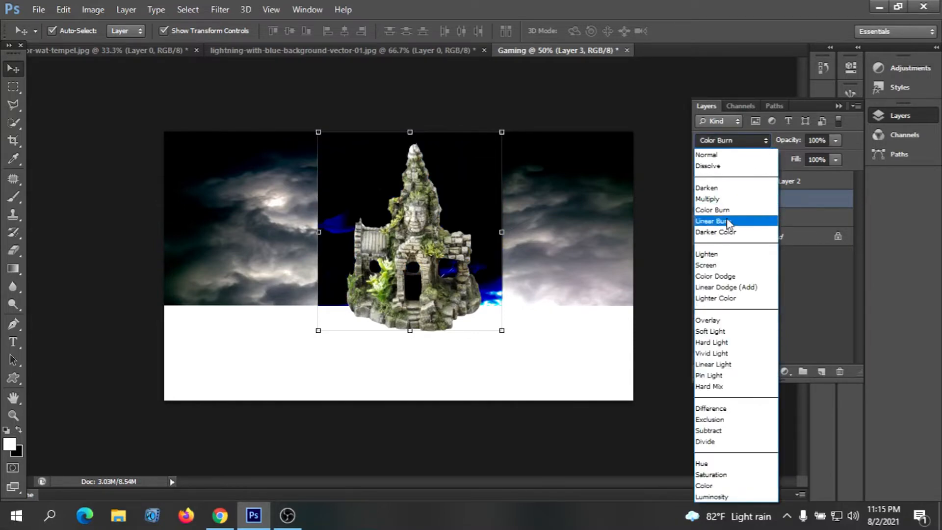
click(720, 188)
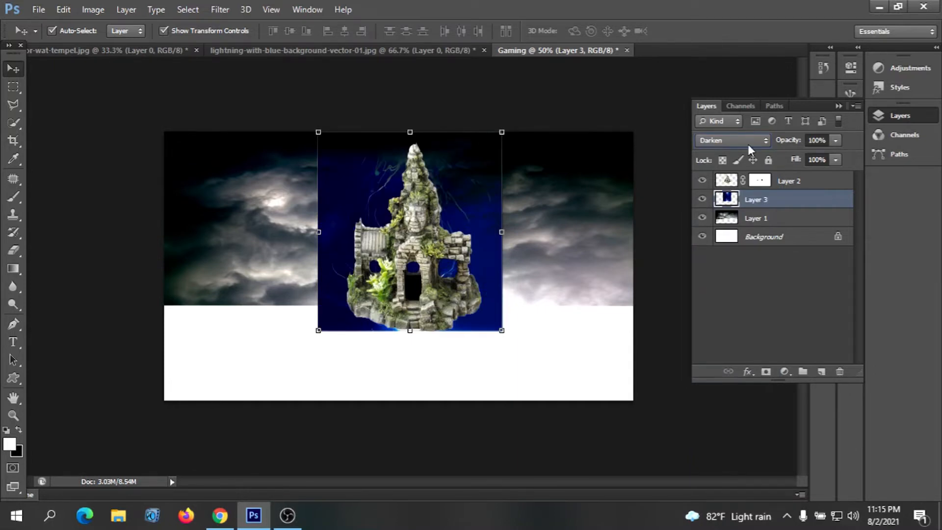
click(765, 140)
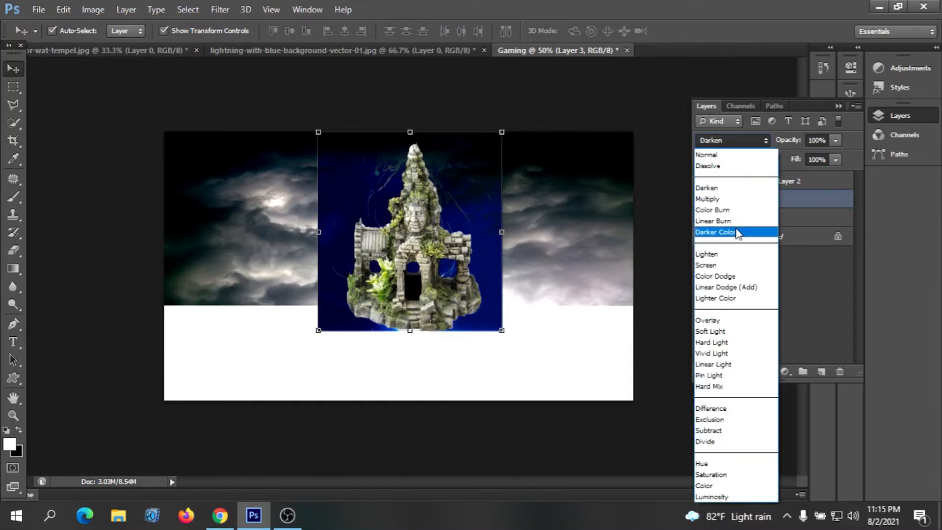
click(718, 221)
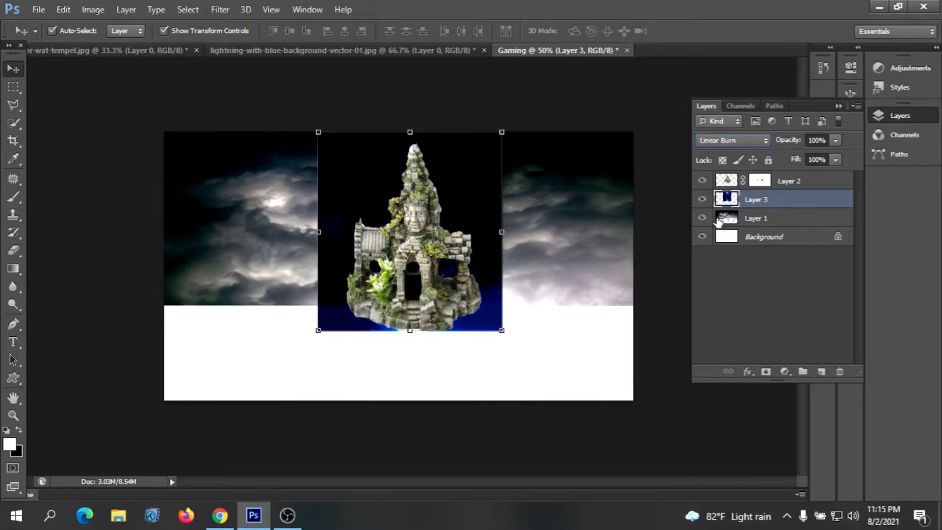
click(766, 139)
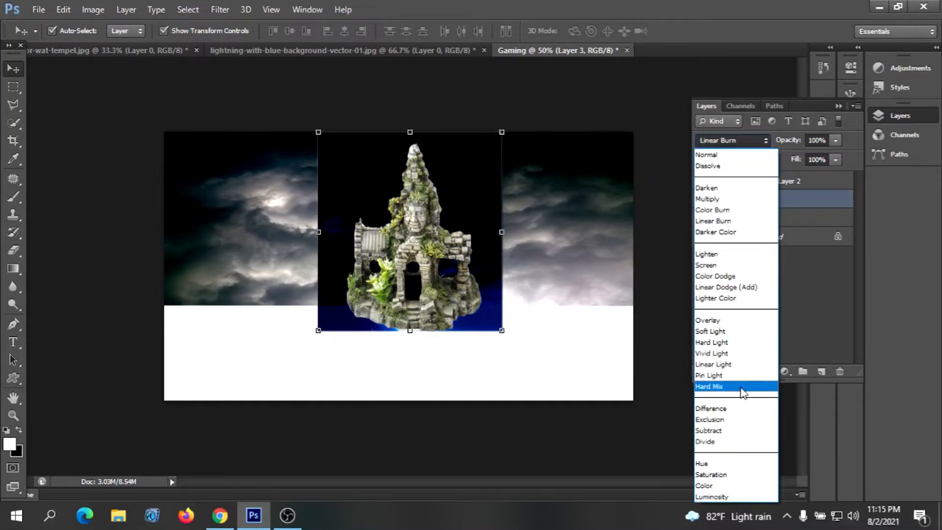
click(717, 298)
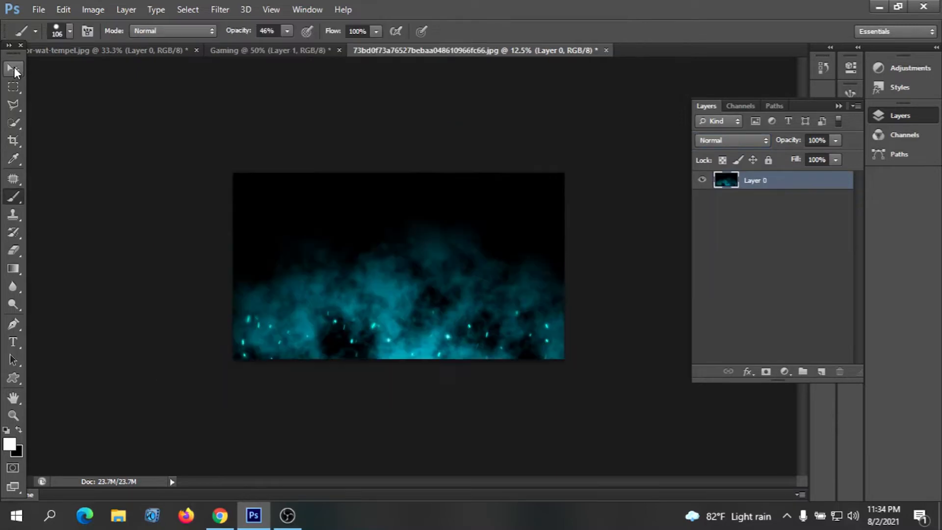
Copy the teal smoke image into the Gaming document beneath the temple layer and scale it down to fit the canvas width
click(14, 69)
drag(314, 293, 440, 275)
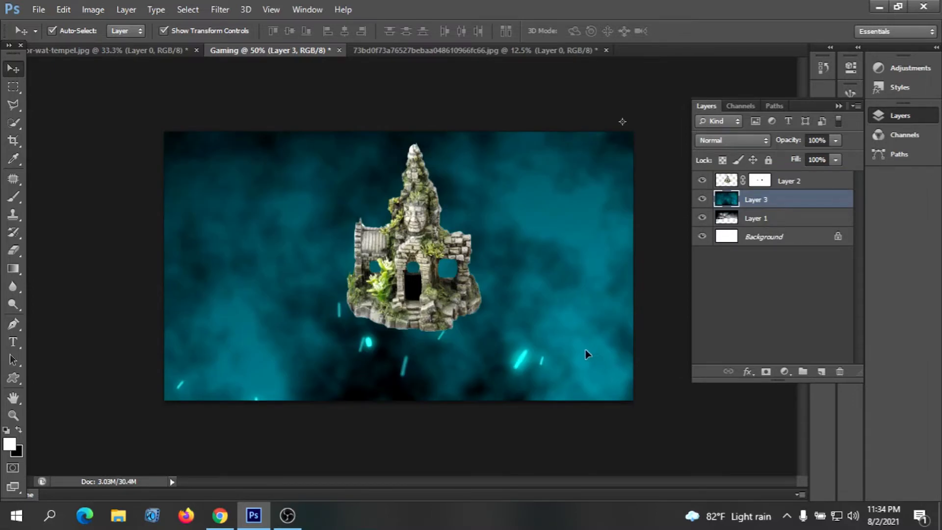
key(ctrl+minus)
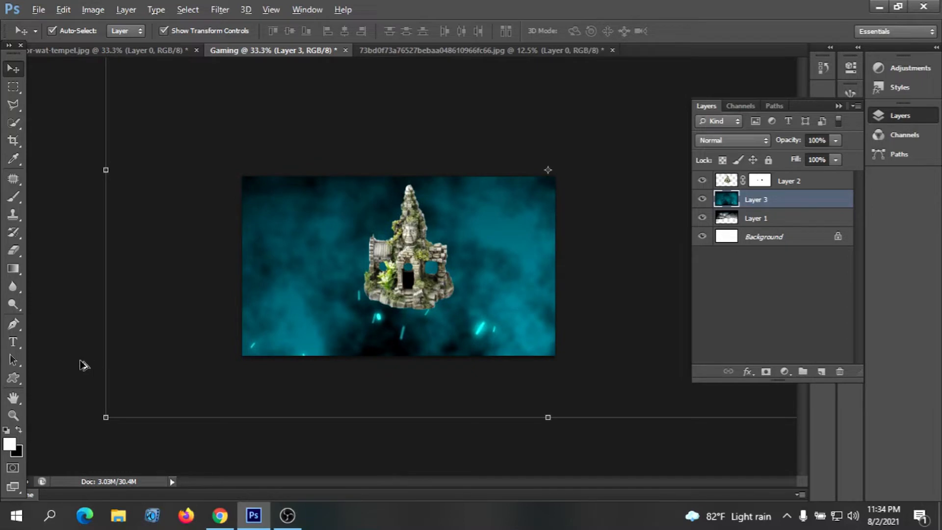
drag(105, 418, 332, 291)
drag(489, 222, 335, 313)
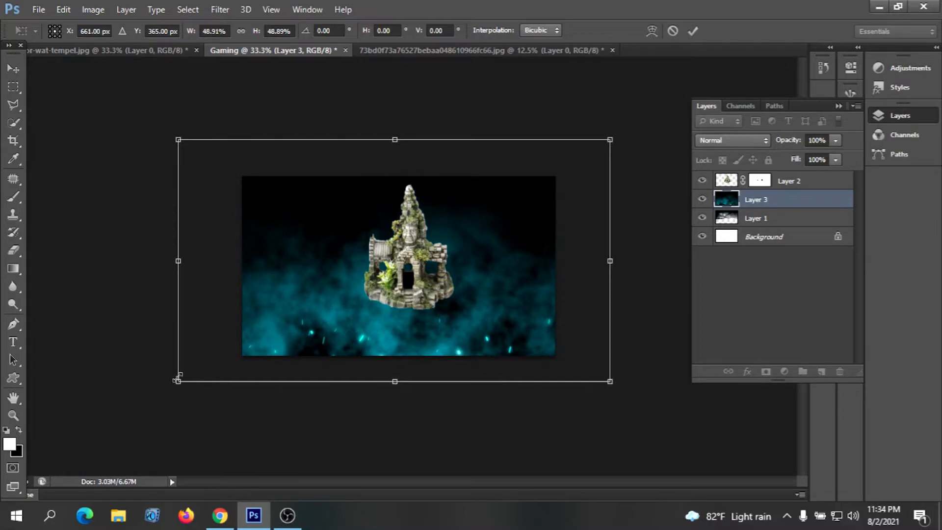
drag(177, 379, 325, 328)
drag(293, 300, 243, 299)
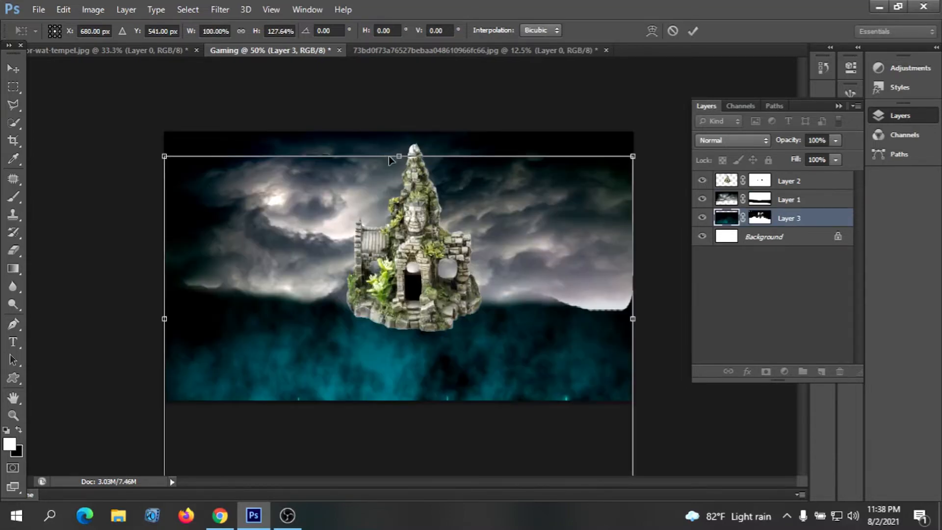
Stretch the teal smoke layer upward past the canvas's upper edge, to a height of 143.09%, and apply the transform
drag(393, 156, 401, 117)
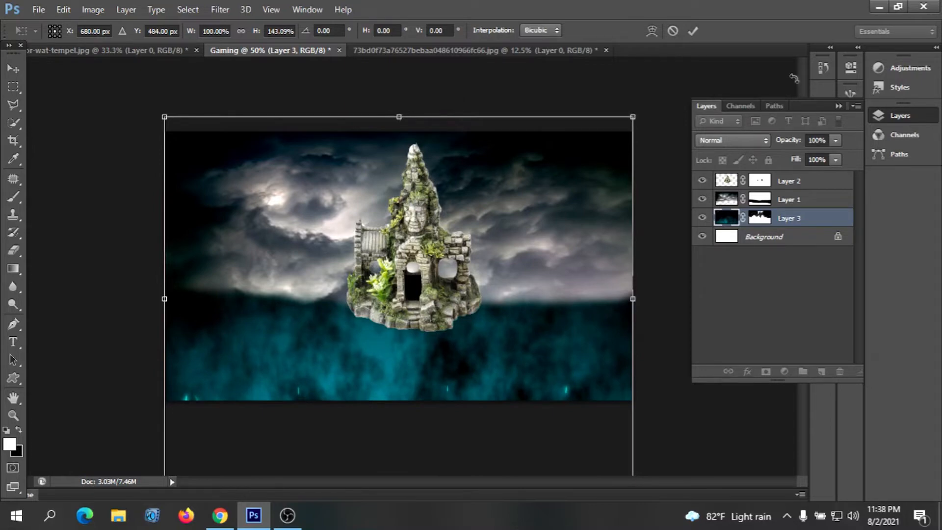
click(692, 31)
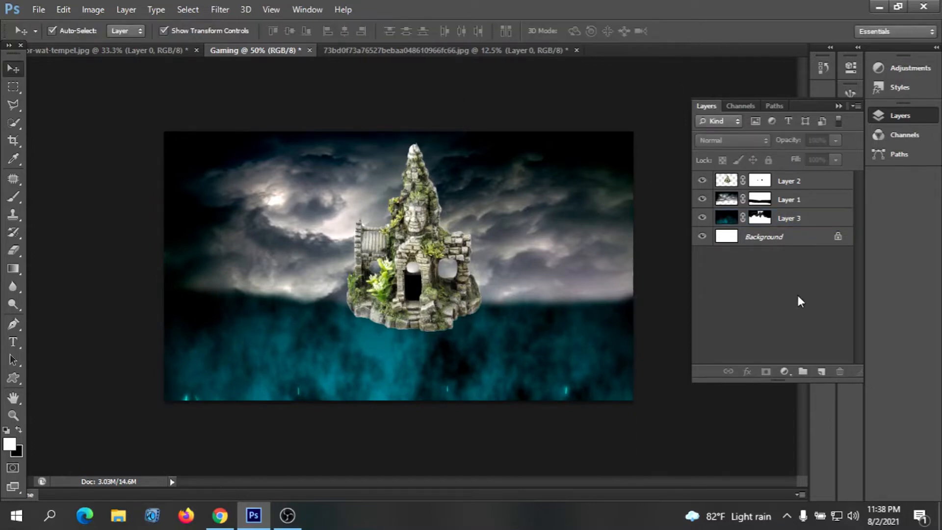
Create a new empty layer above the temple layer and set the foreground colour to yellow #f6ff09
click(821, 372)
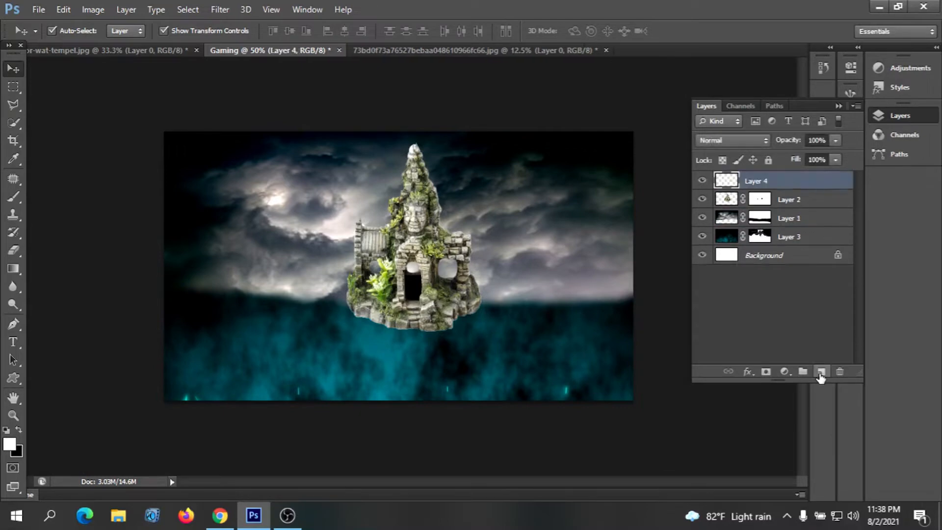
key(b)
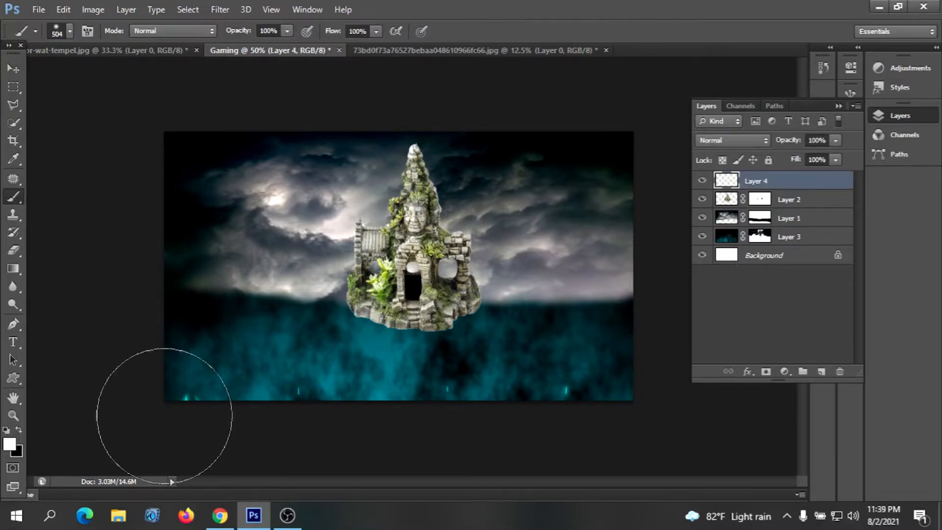
click(9, 446)
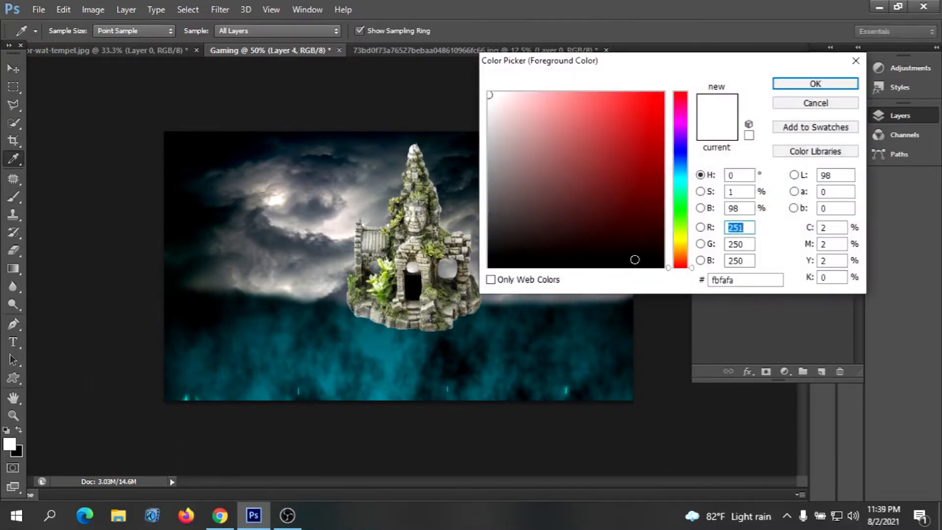
drag(679, 248, 679, 238)
drag(658, 101, 658, 96)
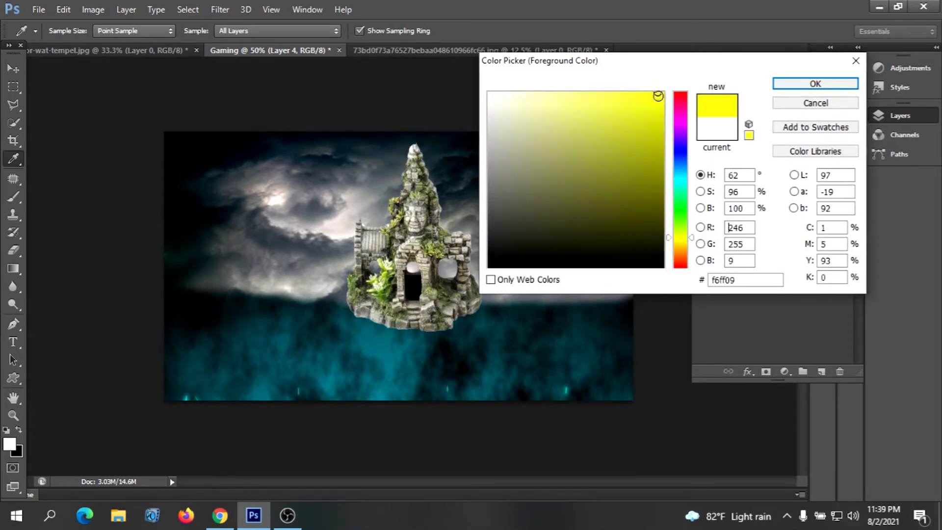
click(829, 84)
Paint a soft yellow glow with a 504 px brush over the temple doorway and order the glow layer below the temple
key(b)
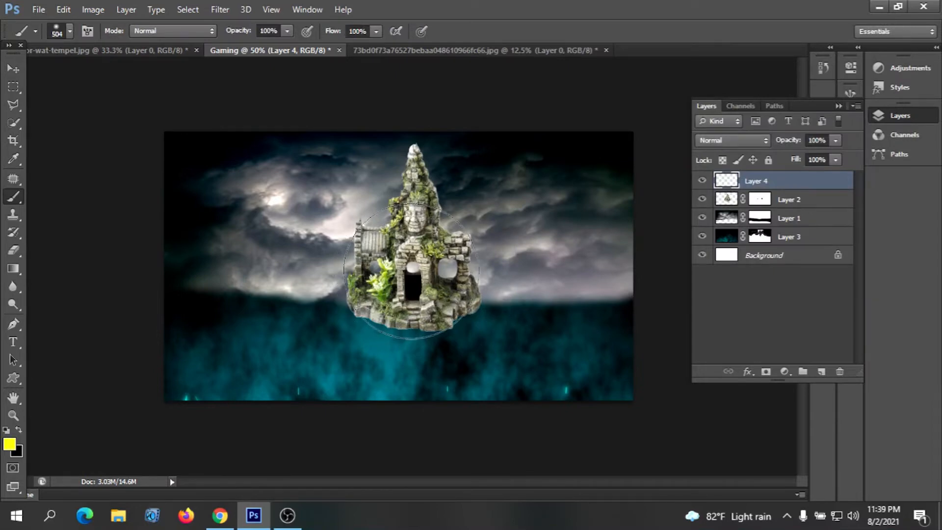
click(412, 272)
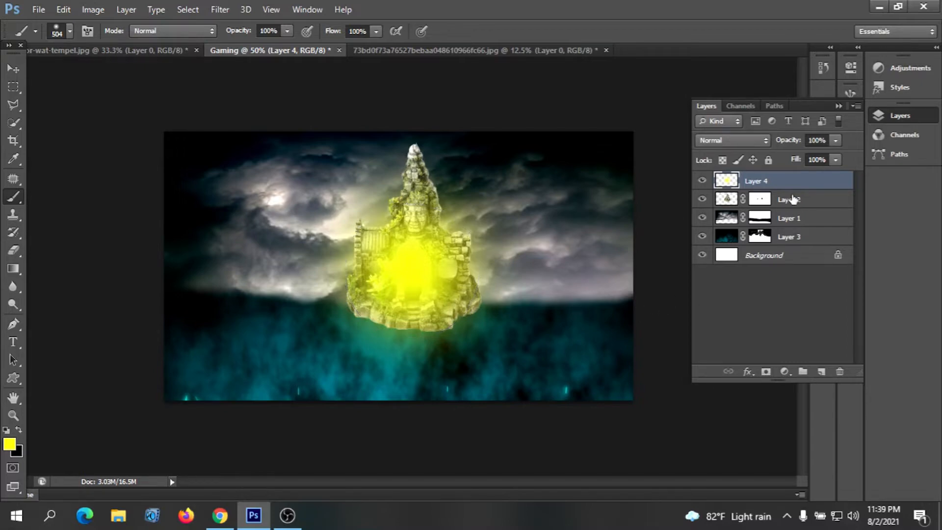
drag(800, 183, 798, 208)
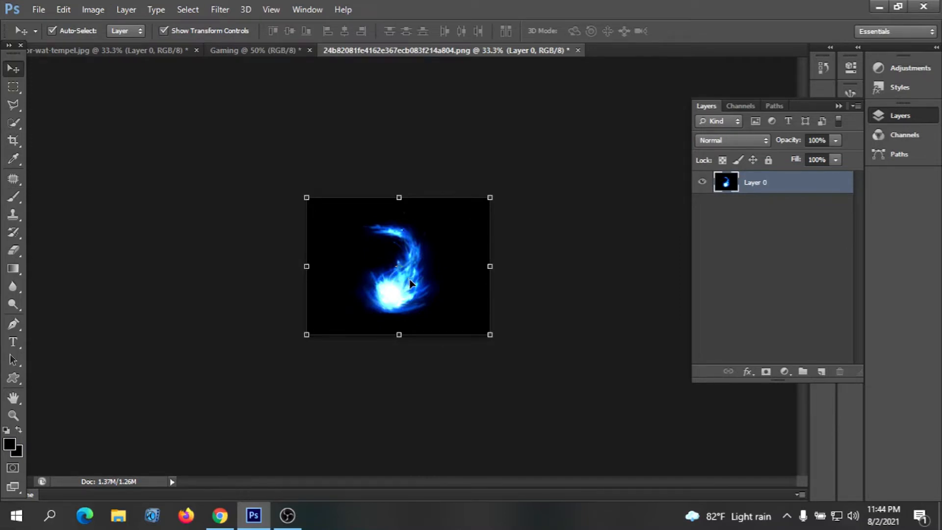
Copy the blue fireball image into the Gaming document as a new layer above the temple
drag(410, 283, 362, 181)
drag(365, 186, 408, 285)
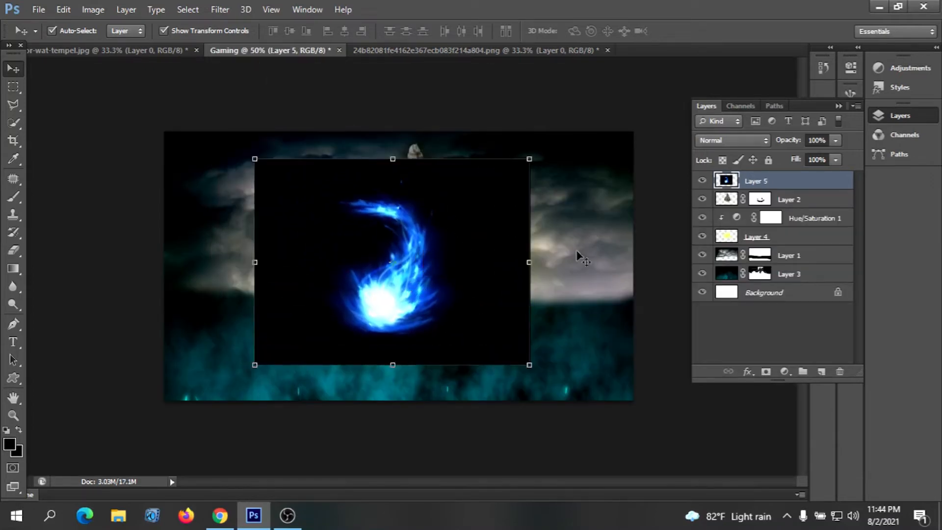
Set the fireball layer's blend mode to Lighten and move it up toward the clouds right of the temple
click(765, 138)
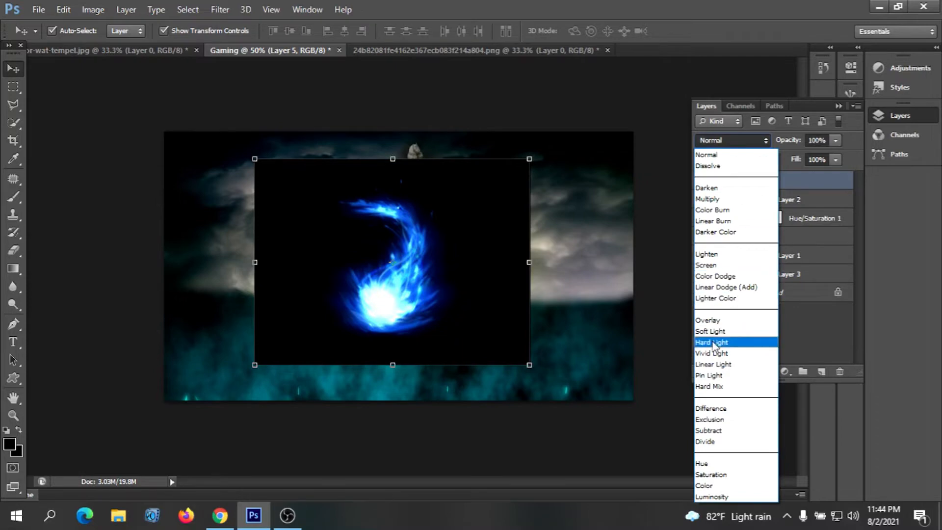
click(708, 255)
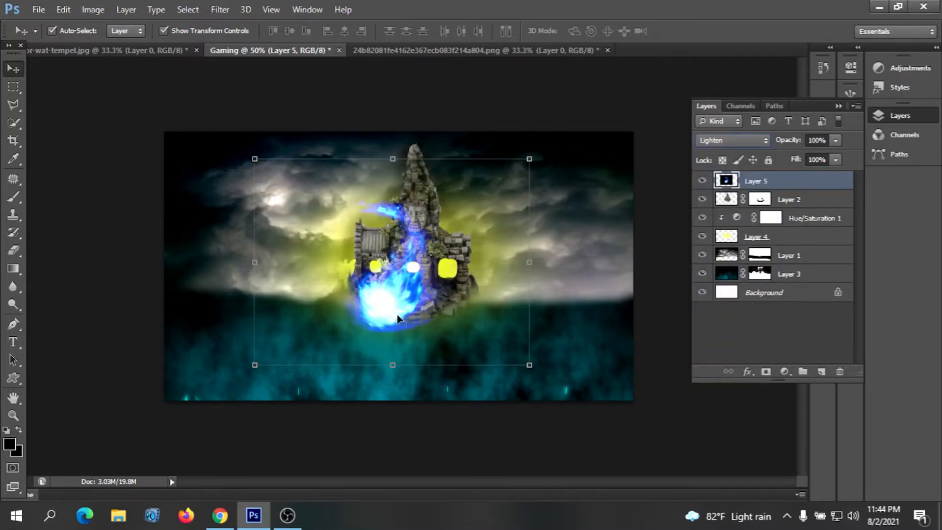
mouse_move(396, 302)
mouse_down()
mouse_move(416, 257)
mouse_move(526, 225)
mouse_up()
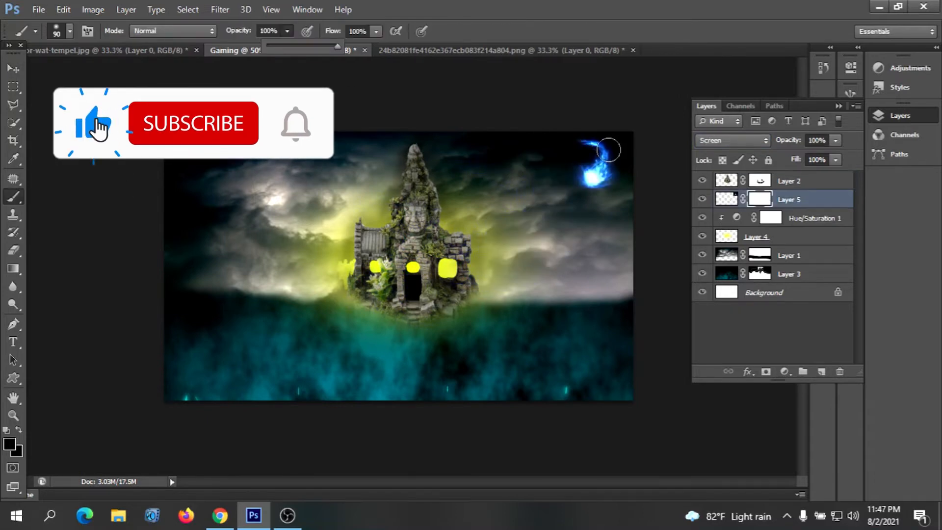
Mask out the fireball's curved tail by painting black on its layer mask with a 90 px brush
click(606, 148)
drag(604, 147, 589, 141)
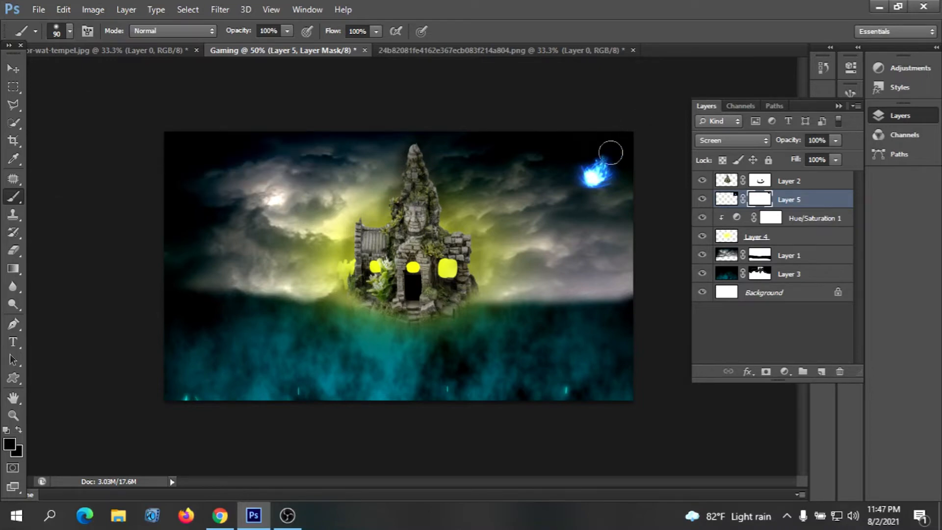
Duplicate the masked fireball layer within the Gaming document
click(15, 69)
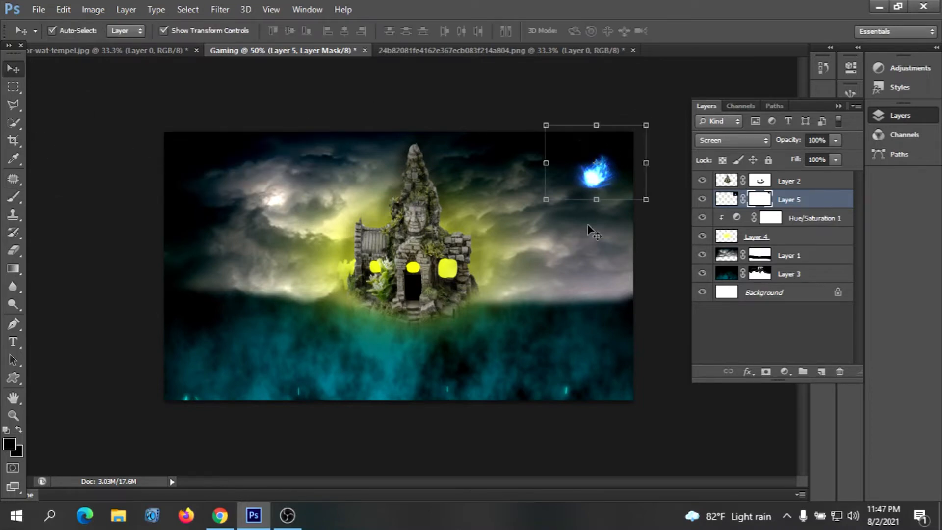
right_click(813, 208)
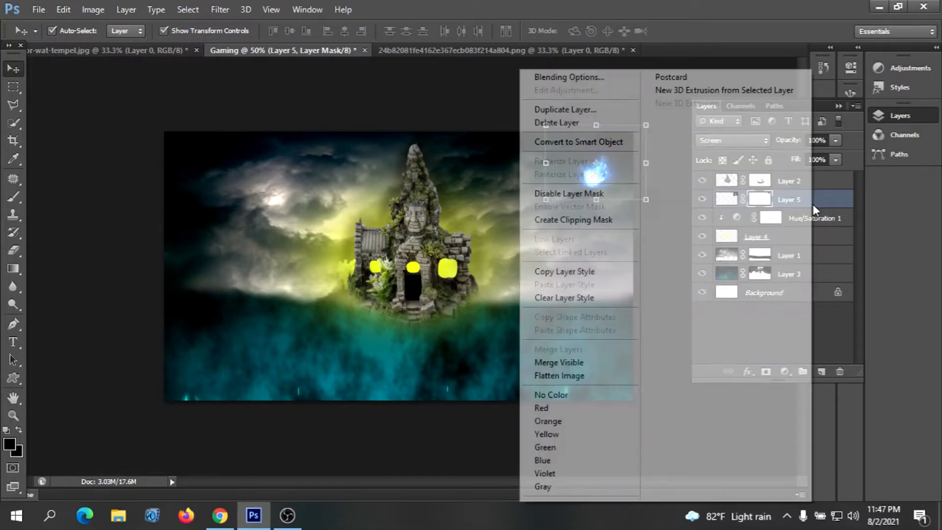
click(564, 110)
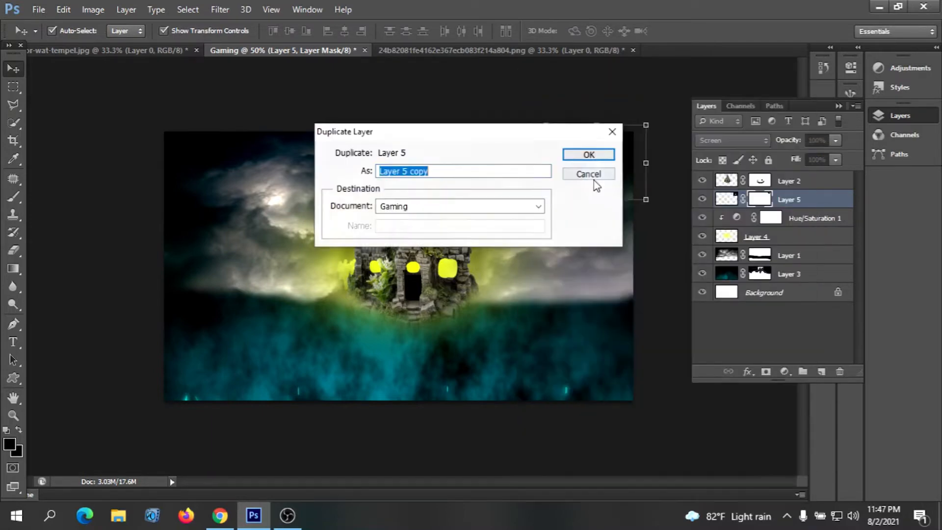
click(596, 155)
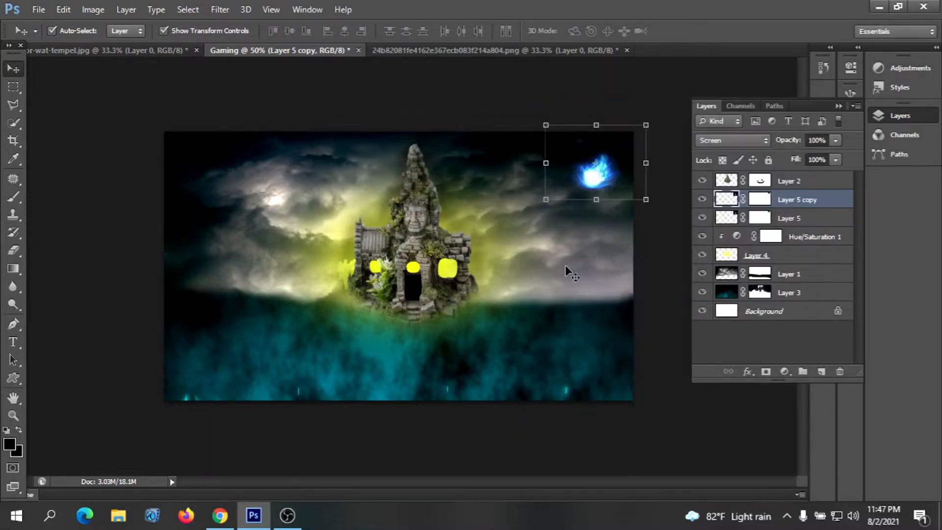
Enlarge the duplicate fireball to about 143% and place it directly below the original fireball
drag(546, 125, 521, 113)
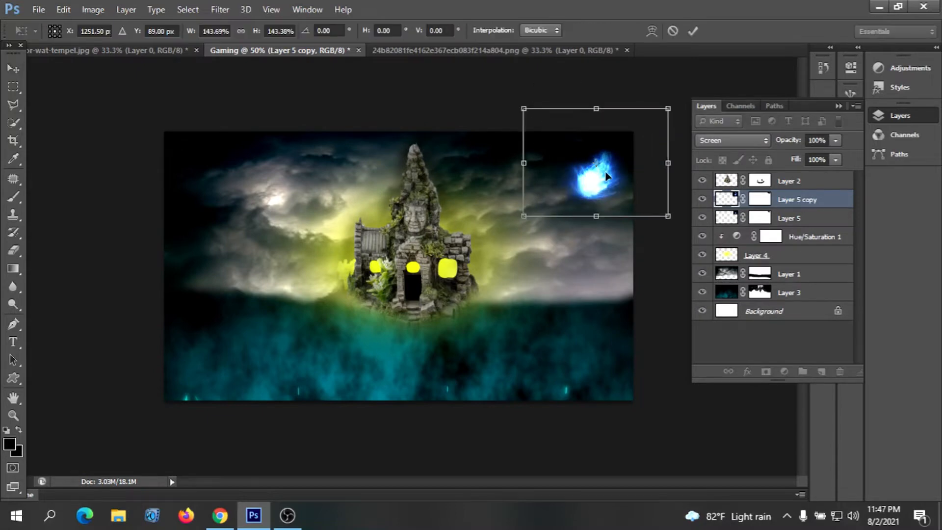
drag(605, 177, 603, 215)
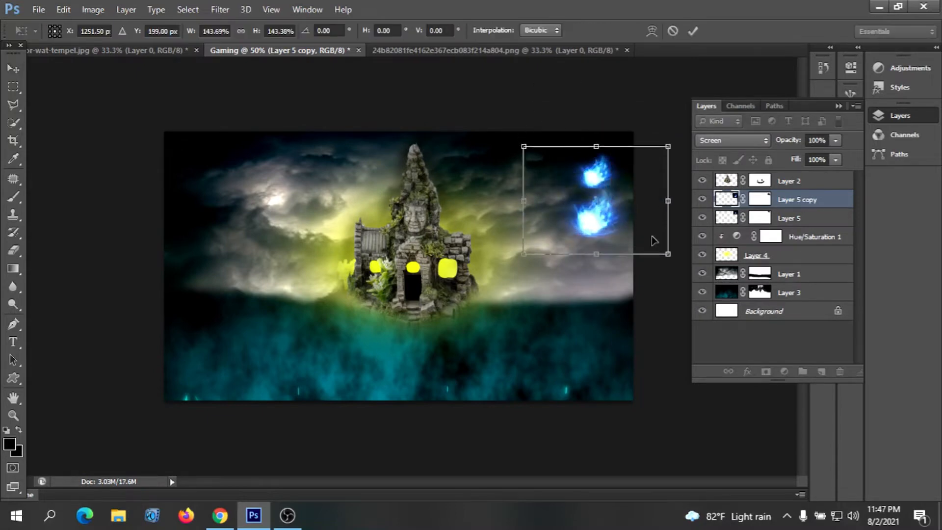
click(693, 30)
Make a second duplicate of the original smaller fireball layer, Layer 5
click(596, 178)
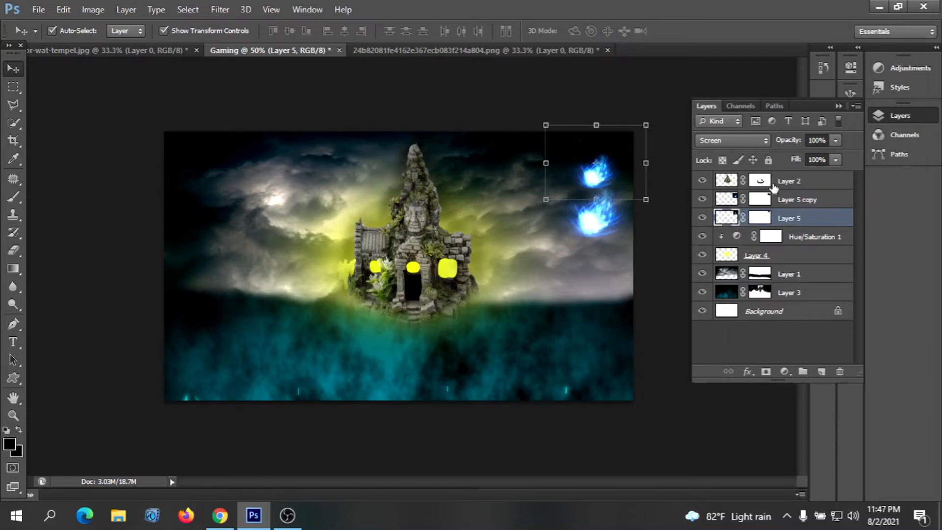
right_click(811, 219)
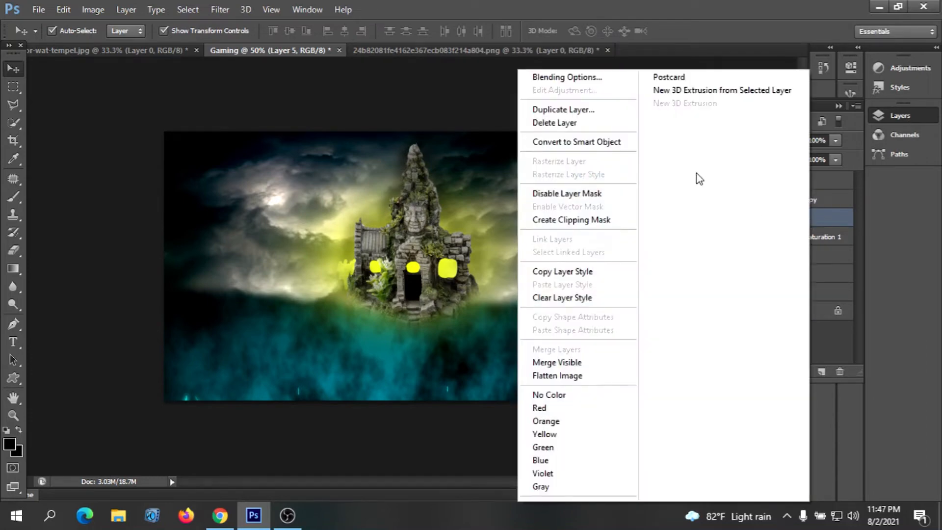
click(604, 112)
click(589, 156)
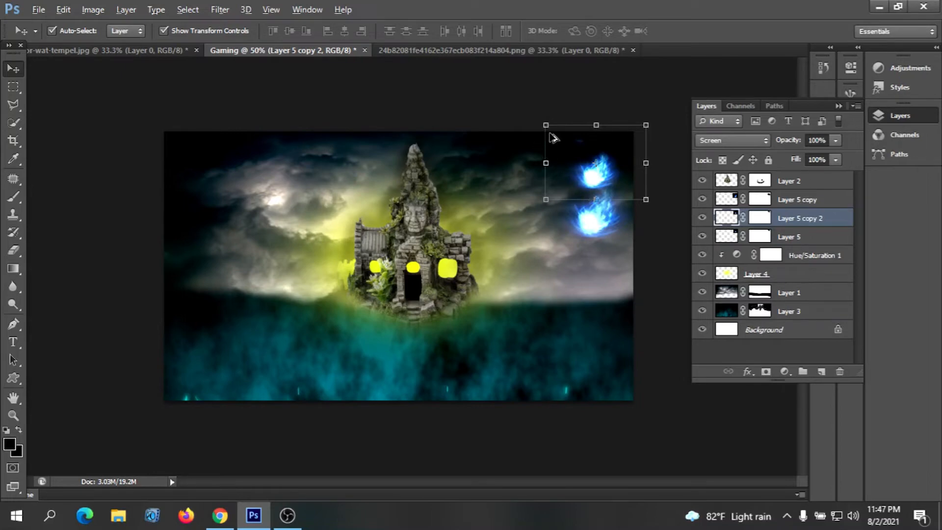
Enlarge the second duplicate fireball slightly and move it down beside the two existing fireballs, on the side facing the temple
drag(546, 125, 538, 117)
drag(609, 177, 575, 193)
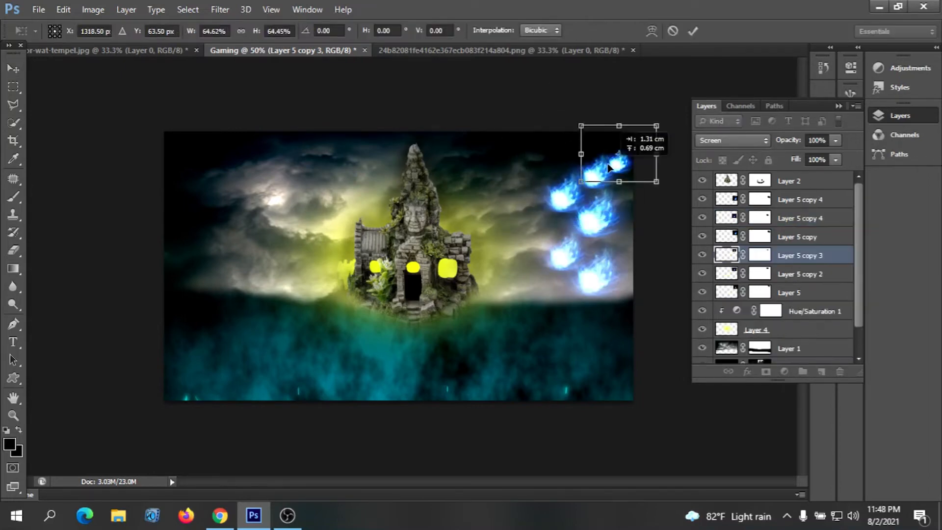
Move the reduced fireball on Layer 5 copy 3 up into the canvas's upper-right corner, apply its transform and deselect it
drag(604, 173, 610, 149)
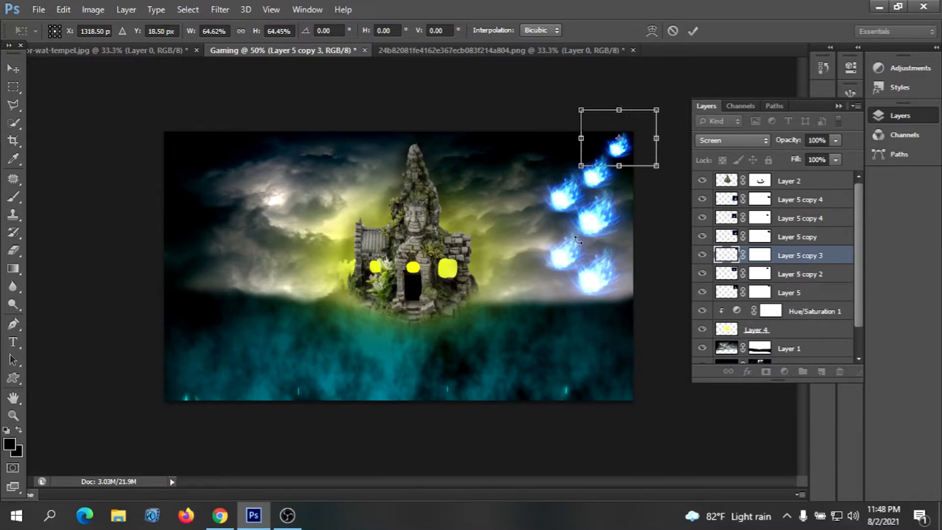
click(694, 30)
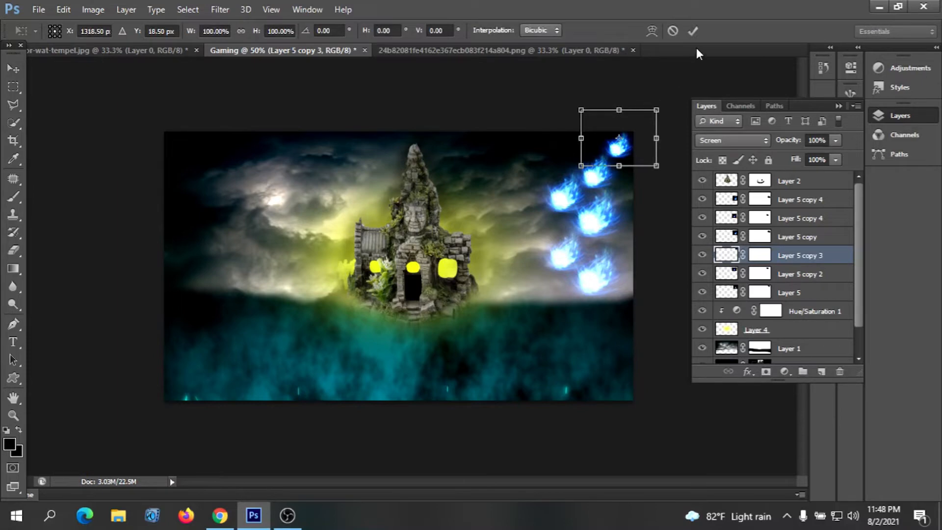
click(693, 31)
click(645, 203)
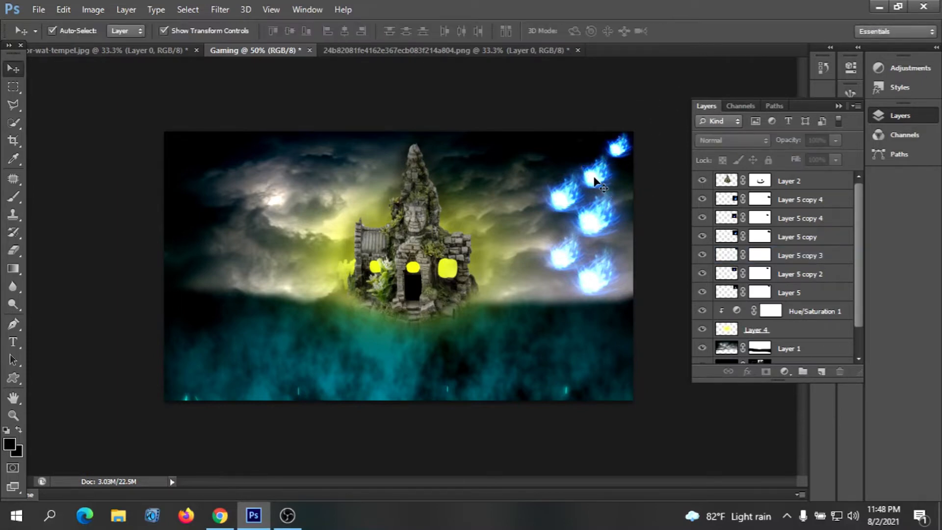
Shrink the fireball on Layer 5 copy 2 proportionally to about 68.4% and apply the transform
click(594, 181)
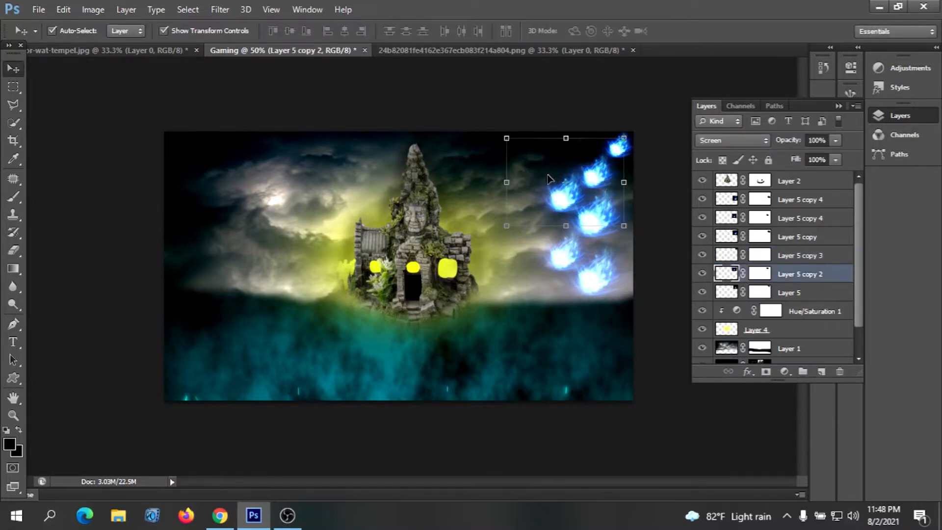
drag(507, 138, 526, 153)
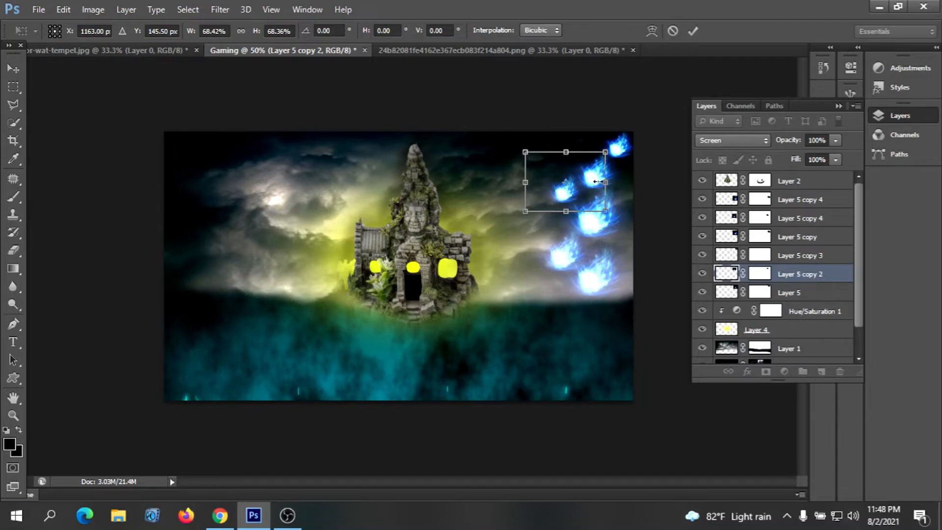
click(693, 31)
Release the lower fireball pair without changing it and move the small upper fireball nearest the temple toward the spire
click(564, 267)
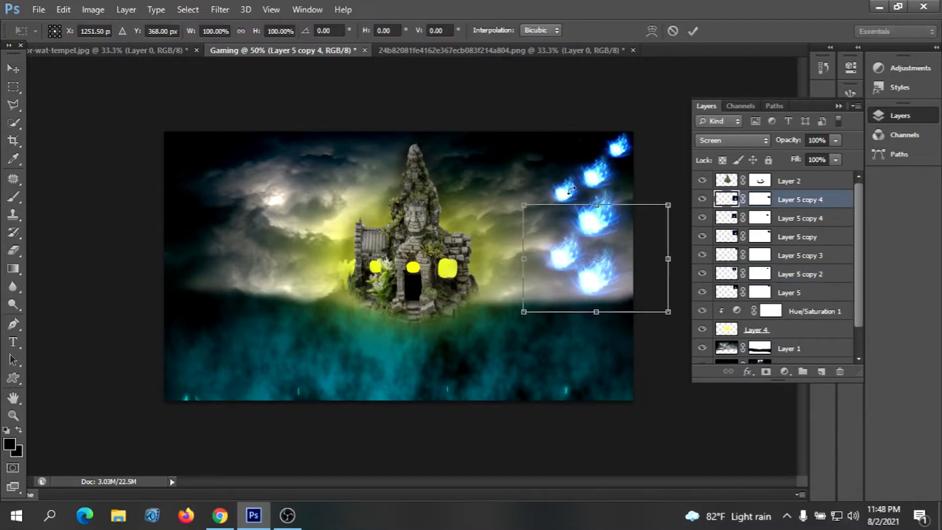
click(693, 31)
click(638, 210)
click(564, 194)
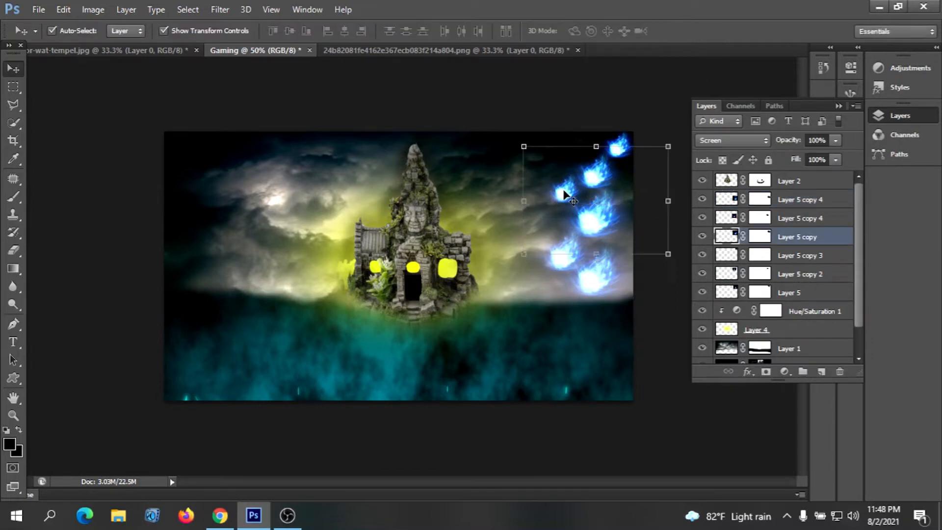
drag(564, 193, 469, 156)
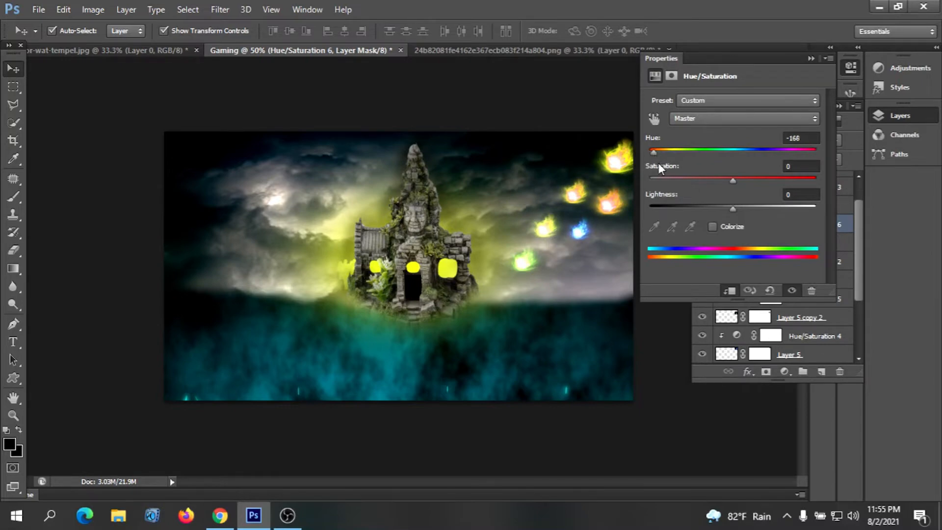
Raise the saturation of the Hue/Saturation 6 adjustment on its fireball
mouse_move(735, 180)
mouse_down()
mouse_move(797, 181)
mouse_move(754, 182)
mouse_up()
click(811, 59)
Add a Hue/Saturation adjustment clipped to the remaining blue fireball and set its hue to -135
click(579, 231)
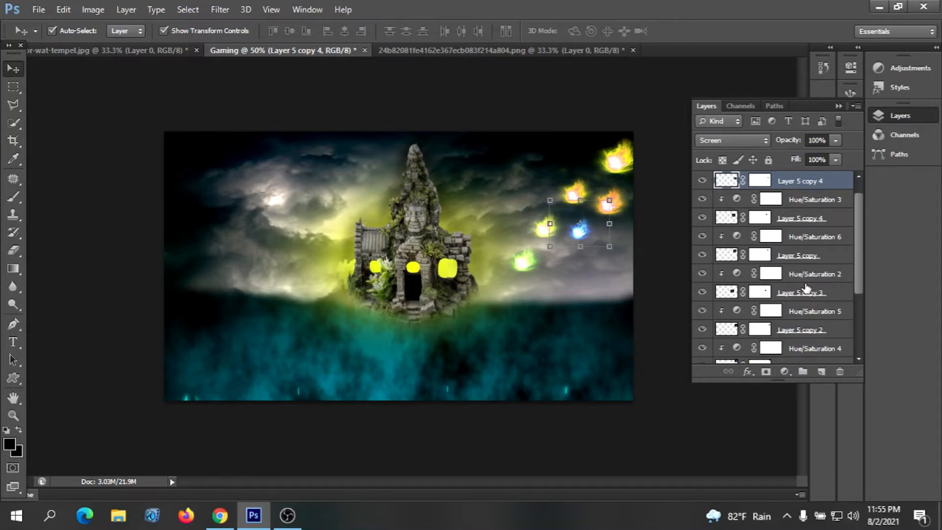
click(784, 372)
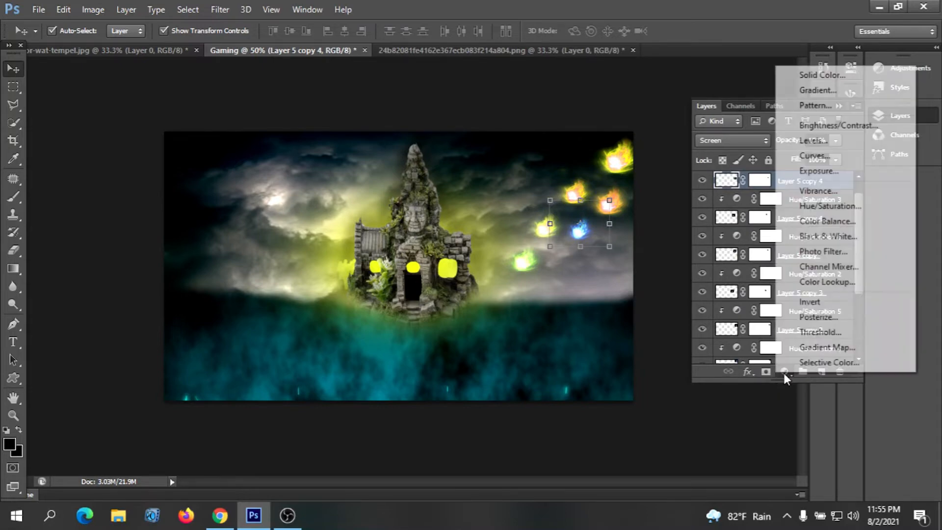
click(835, 207)
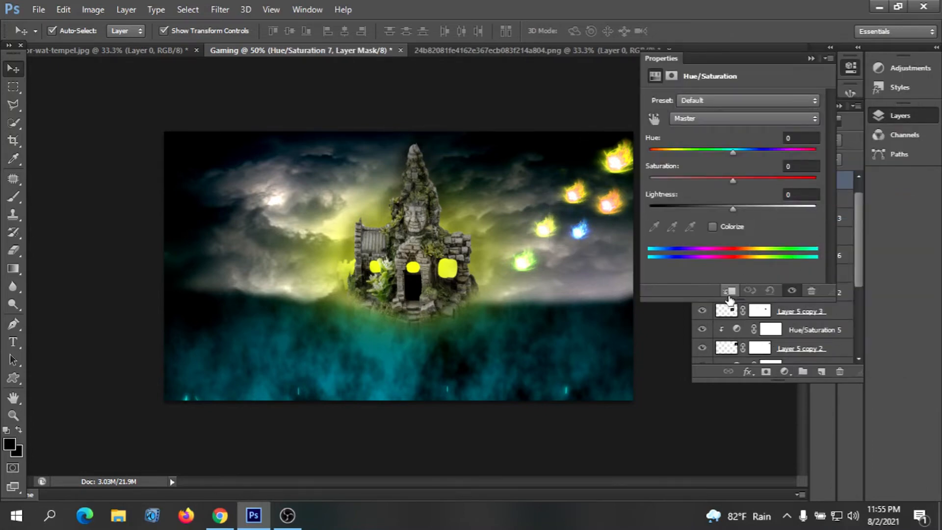
drag(732, 156, 664, 165)
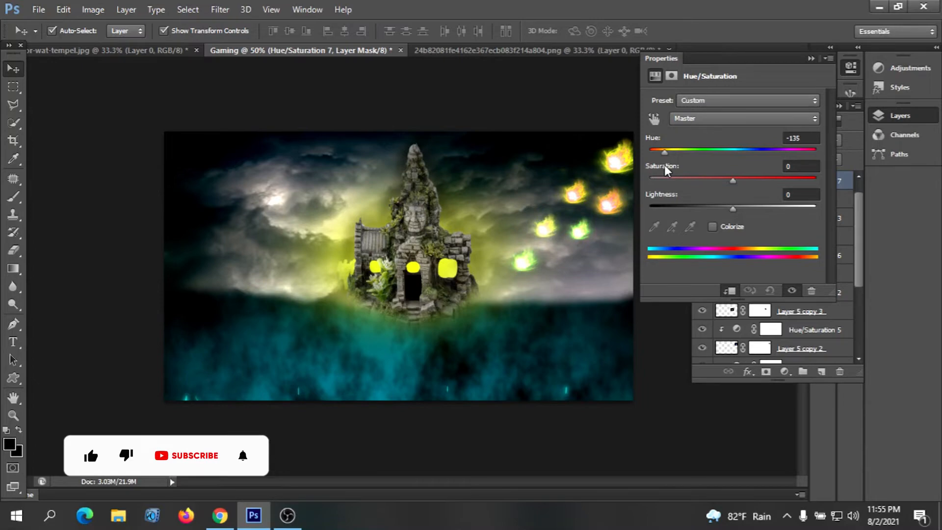
click(811, 58)
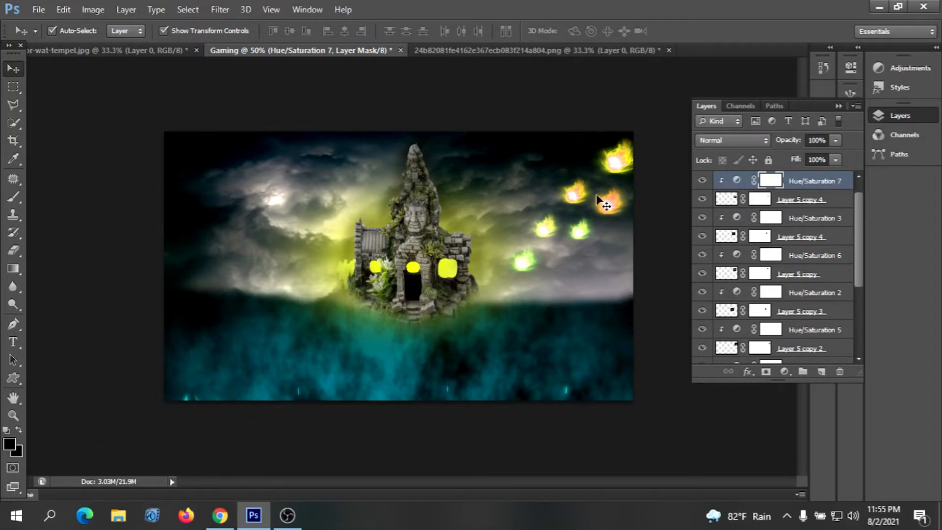
Create a new empty layer directly above the Hue/Saturation 7 adjustment
click(837, 106)
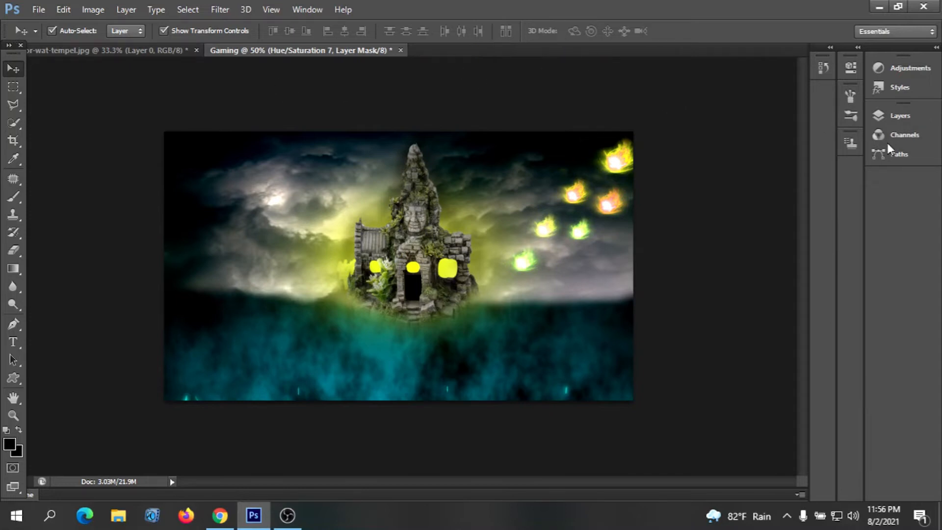
click(901, 116)
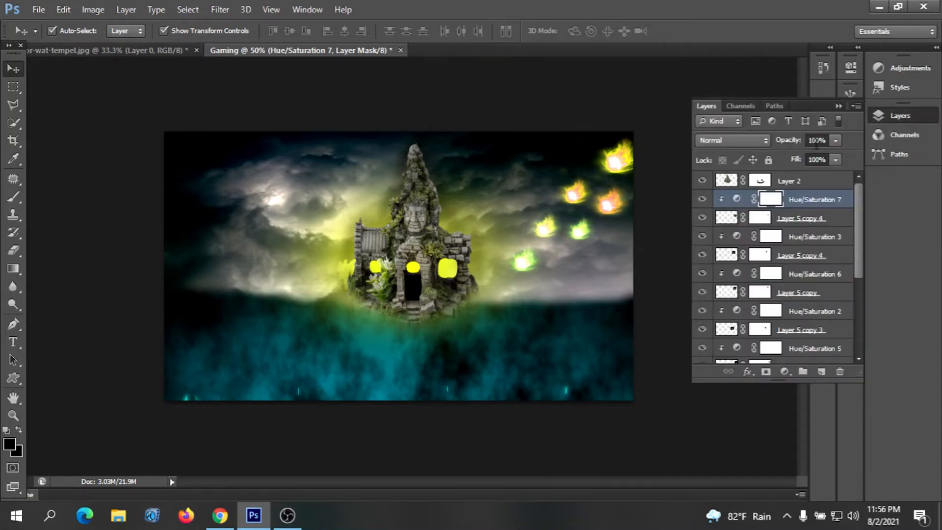
click(823, 371)
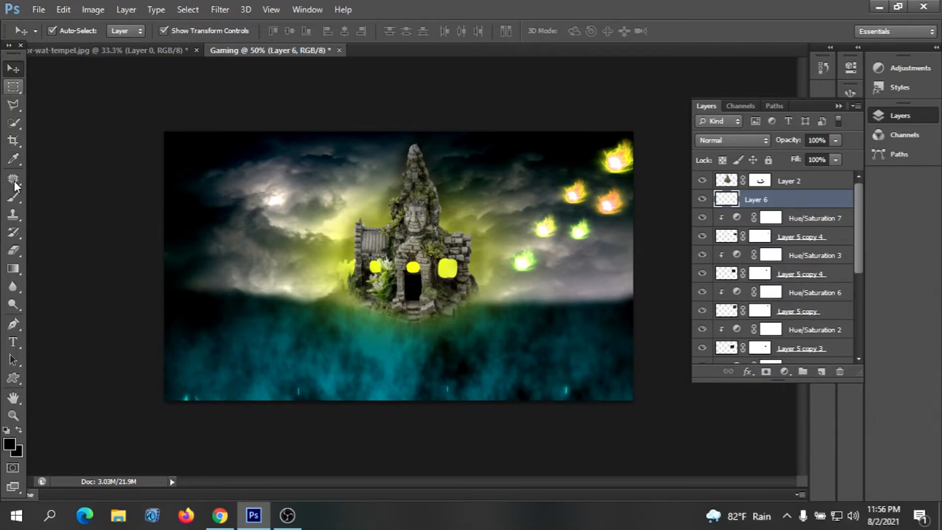
Choose the Brush tool and set the soft round brush's size to 226 px
click(20, 202)
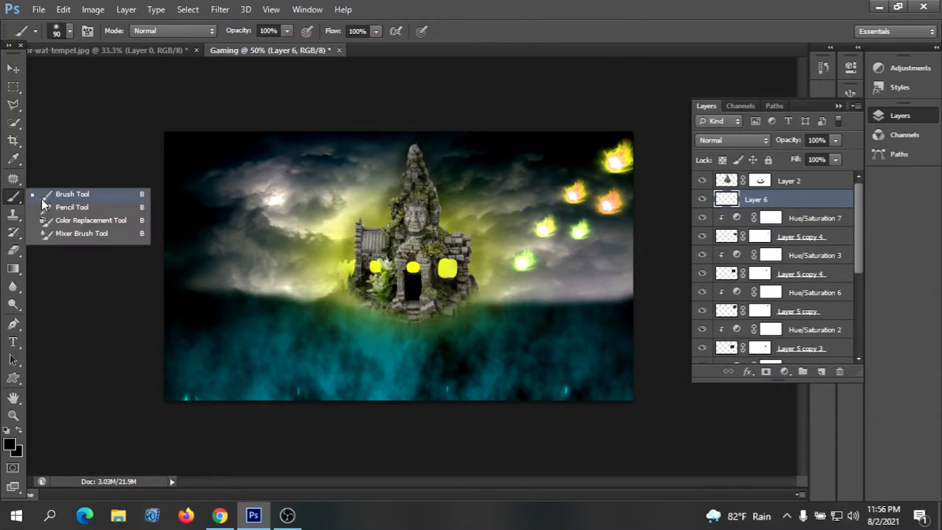
click(41, 197)
click(70, 31)
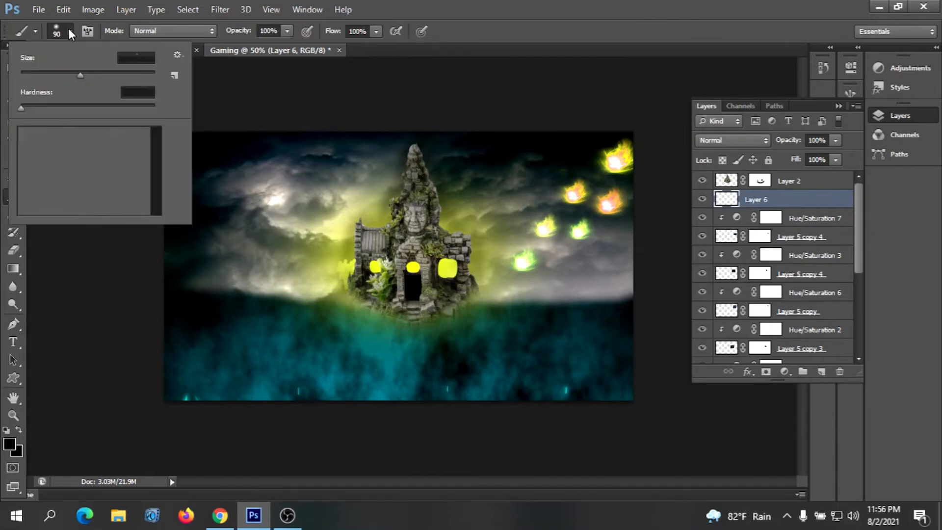
click(496, 17)
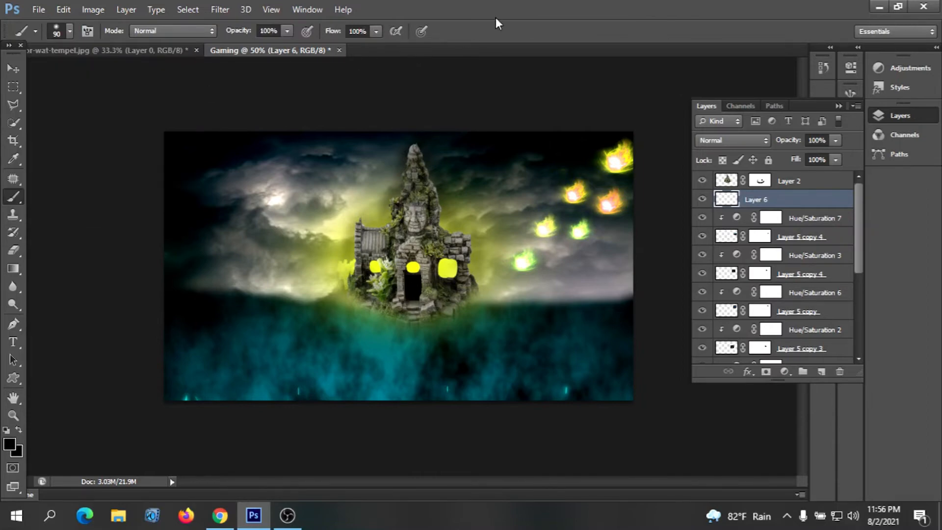
click(69, 27)
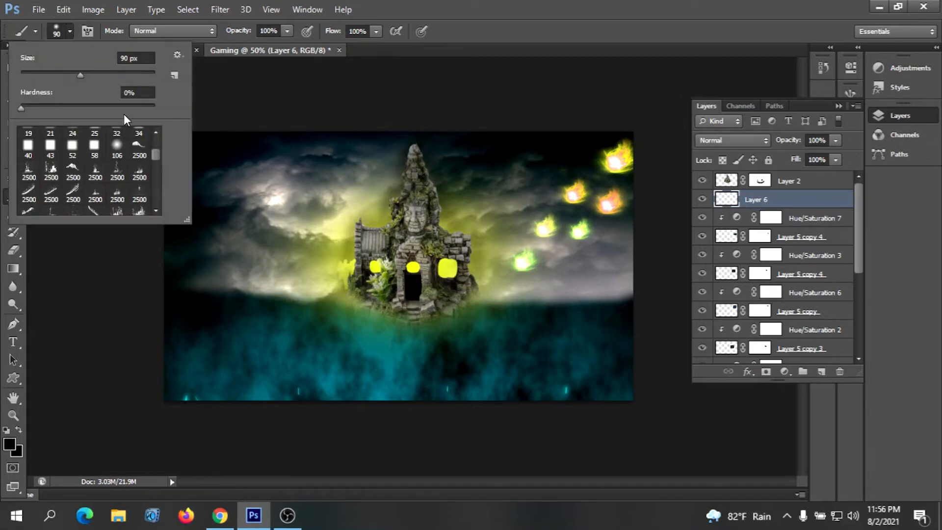
drag(80, 72, 114, 72)
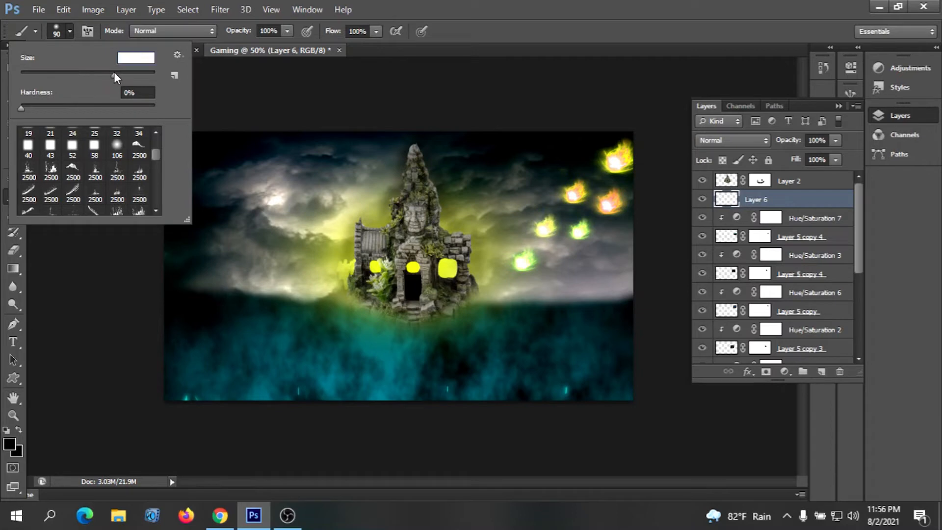
key(Return)
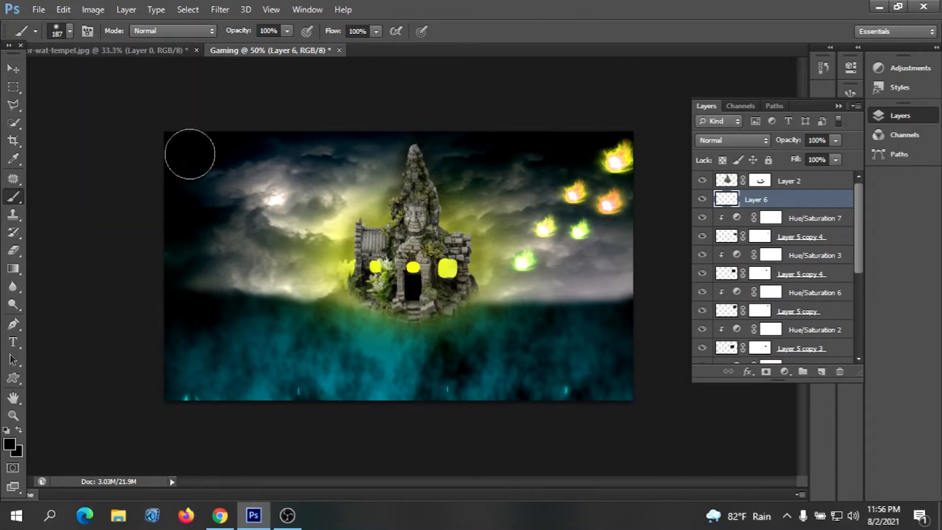
click(69, 29)
drag(117, 76, 123, 76)
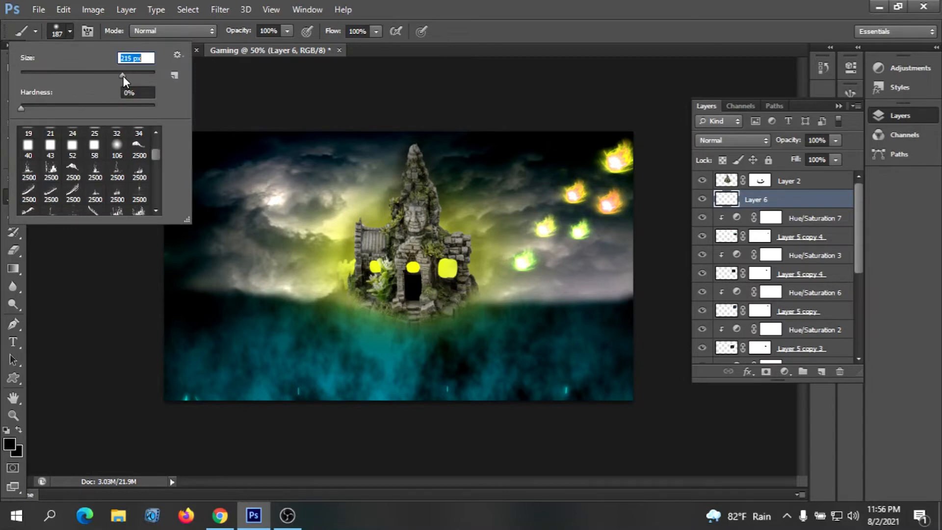
key(Return)
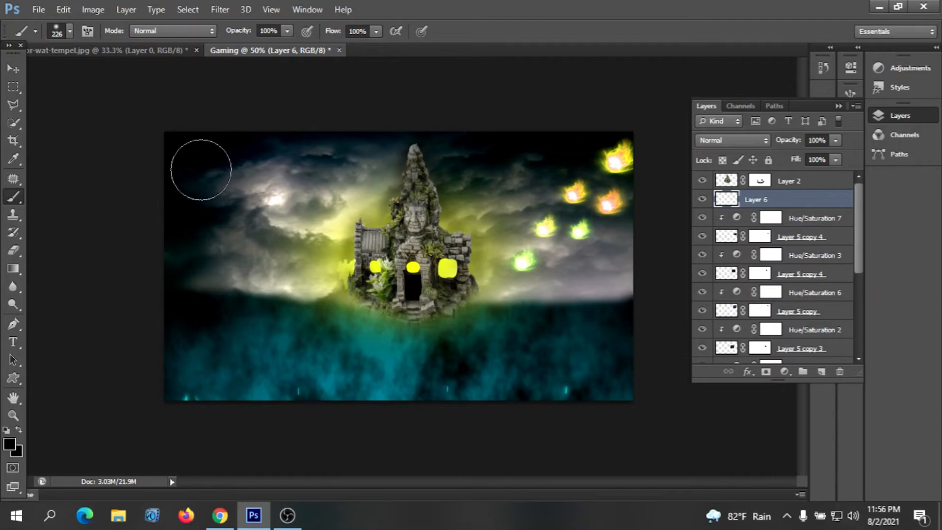
Set the foreground colour to #f8f8f4 and paint two overlapping soft dabs in the sky's upper-left corner on the new layer
click(201, 170)
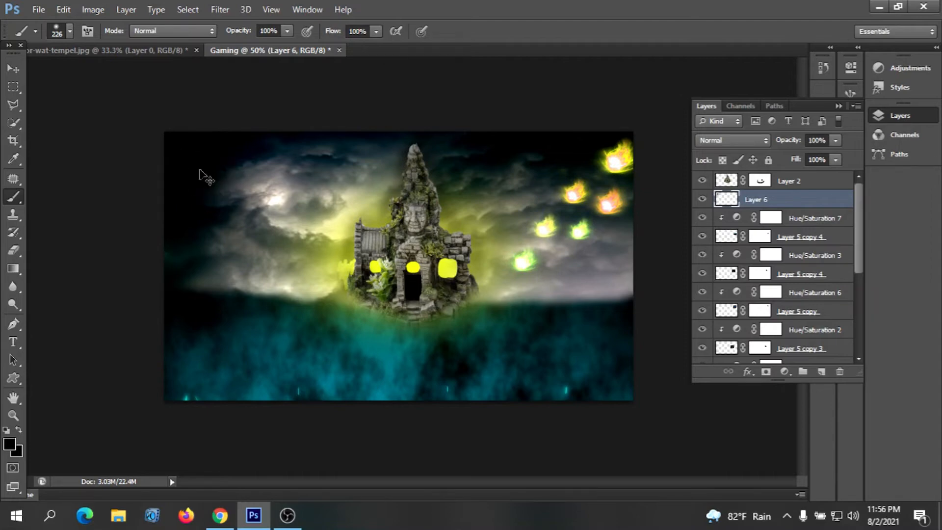
key(ctrl+z)
click(17, 447)
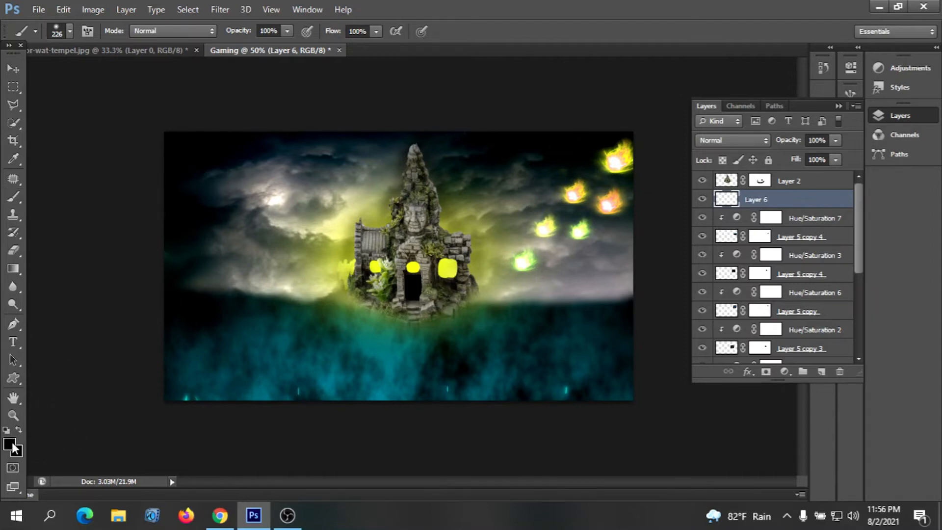
click(491, 96)
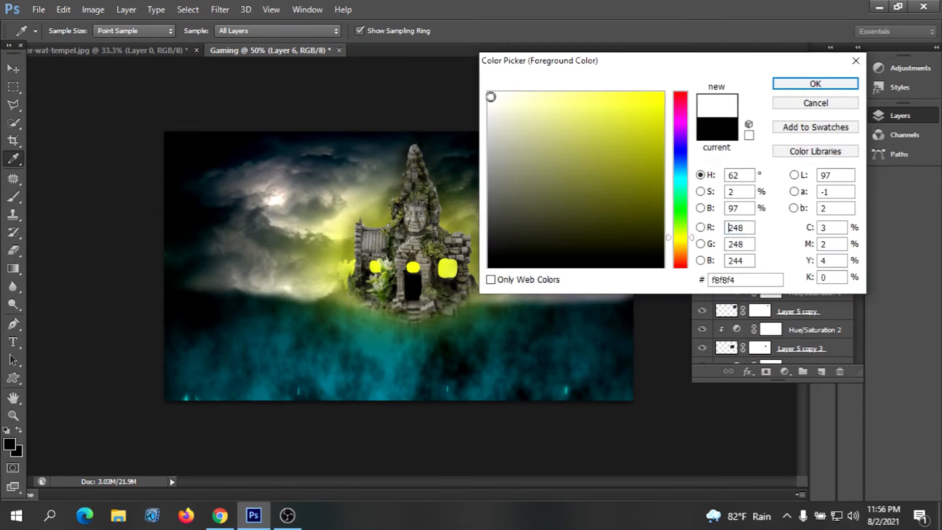
click(816, 84)
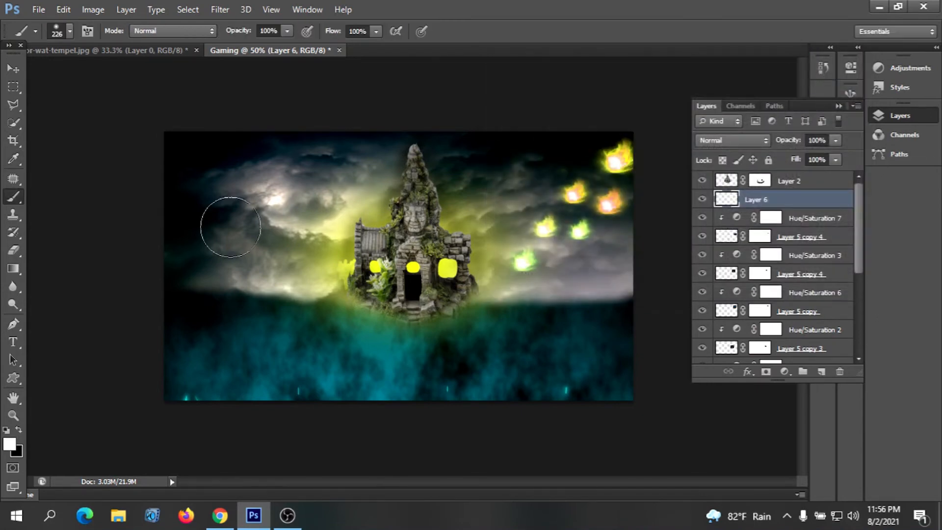
click(200, 170)
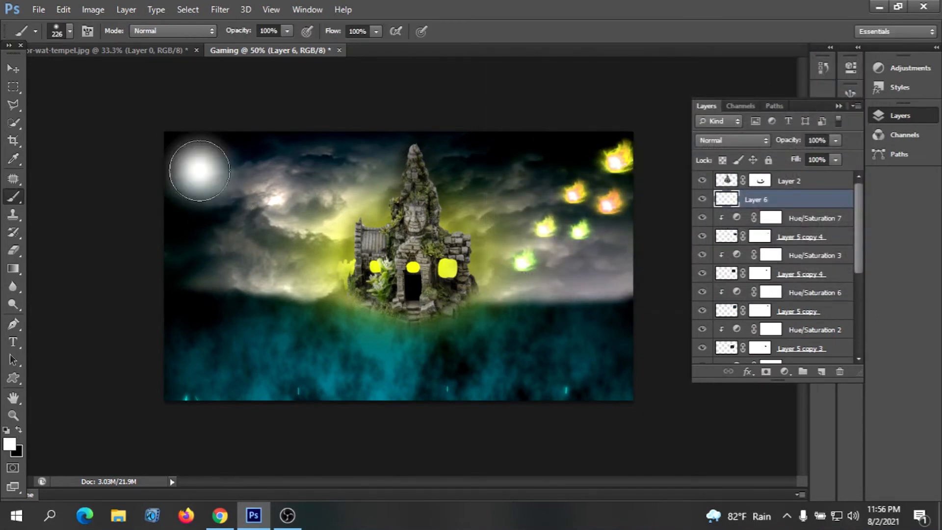
click(200, 170)
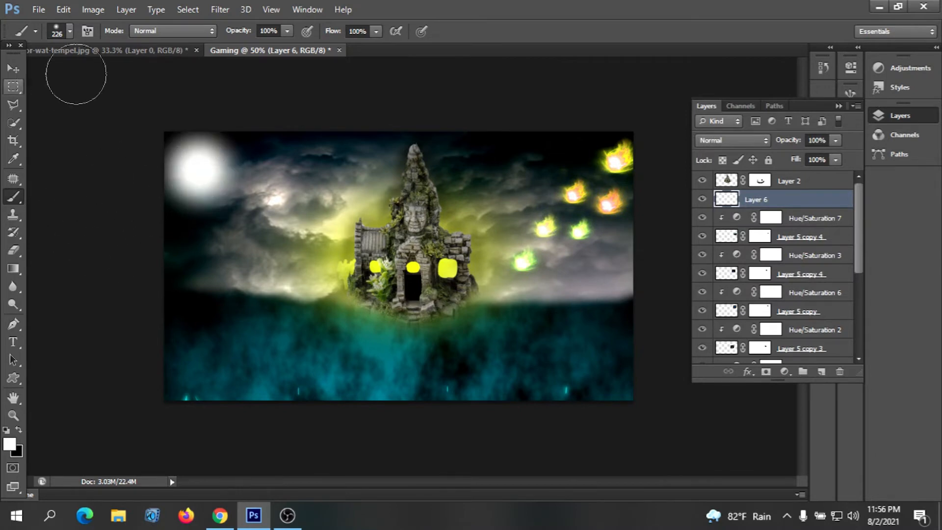
Choose the hard round 13 px brush preset for painting
click(68, 31)
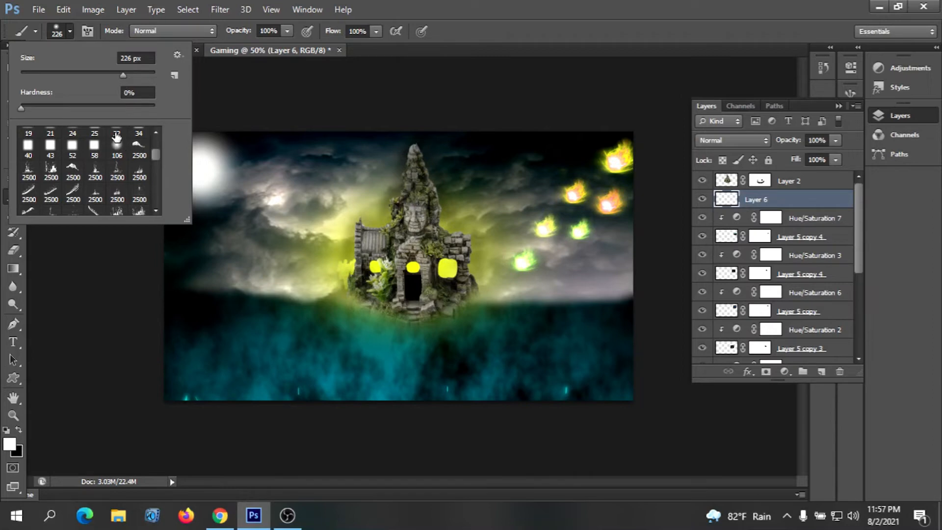
scroll(107, 147, up, 4)
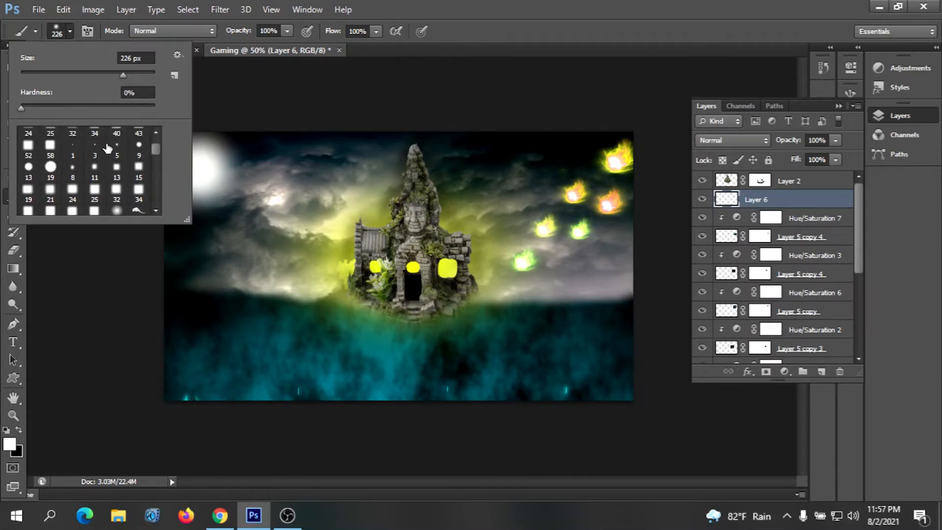
scroll(107, 148, down, 3)
scroll(108, 148, down, 1)
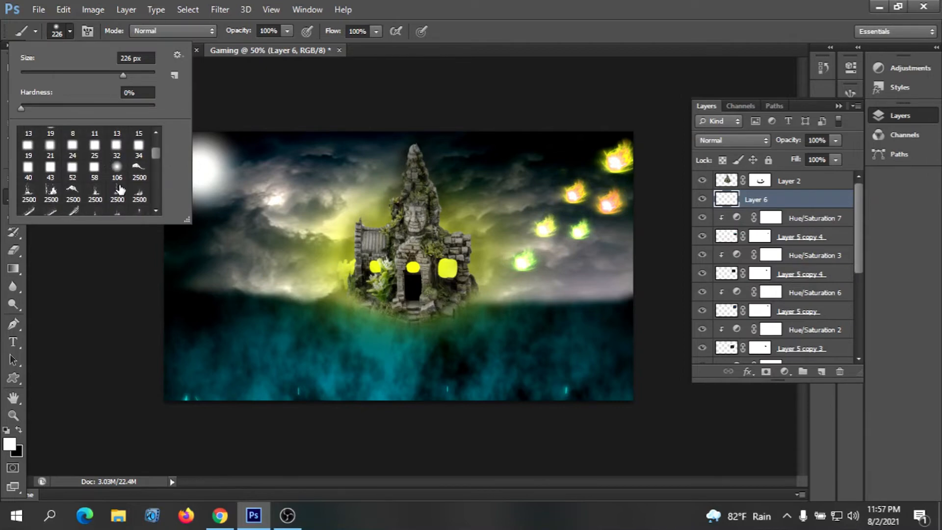
scroll(104, 185, up, 1)
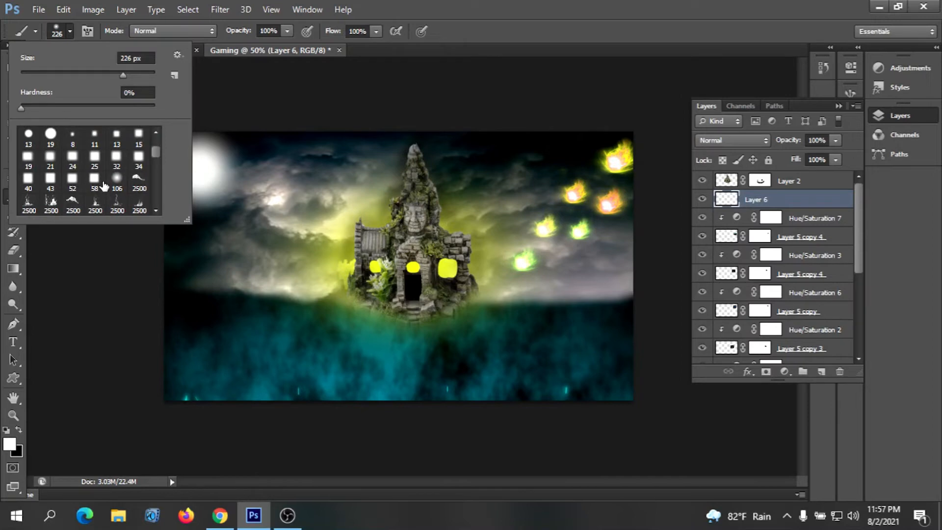
click(29, 136)
click(555, 31)
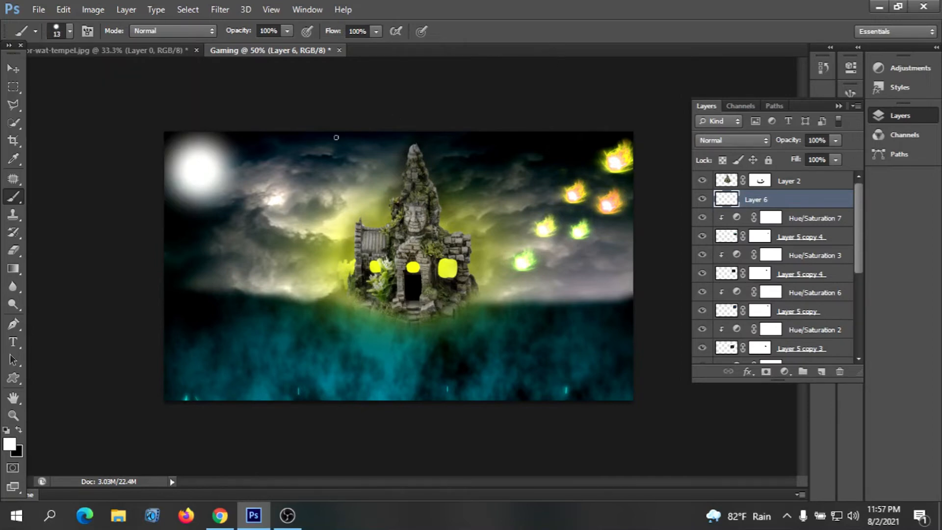
Set the brush size to 137 px and paint a solid white disc in the centre of the moon glow on Layer 6
click(70, 31)
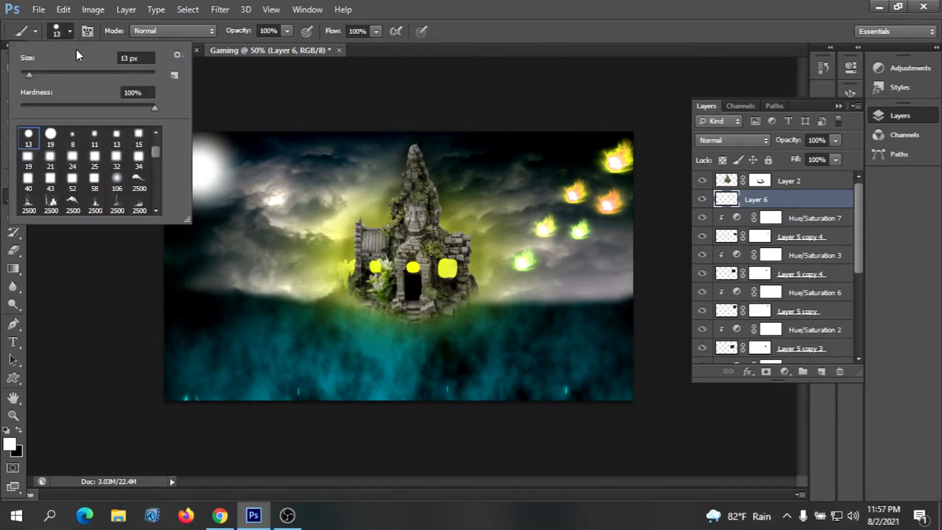
drag(27, 75, 97, 74)
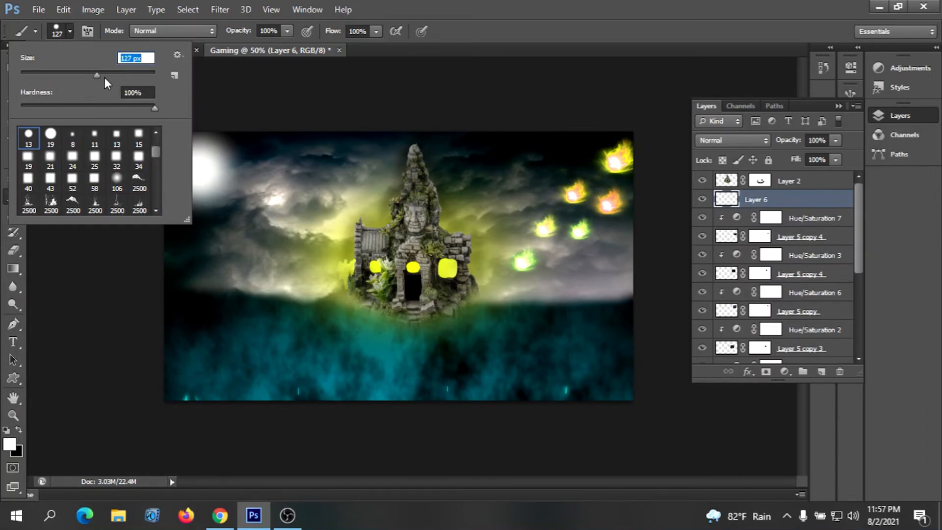
drag(97, 72, 101, 72)
click(620, 42)
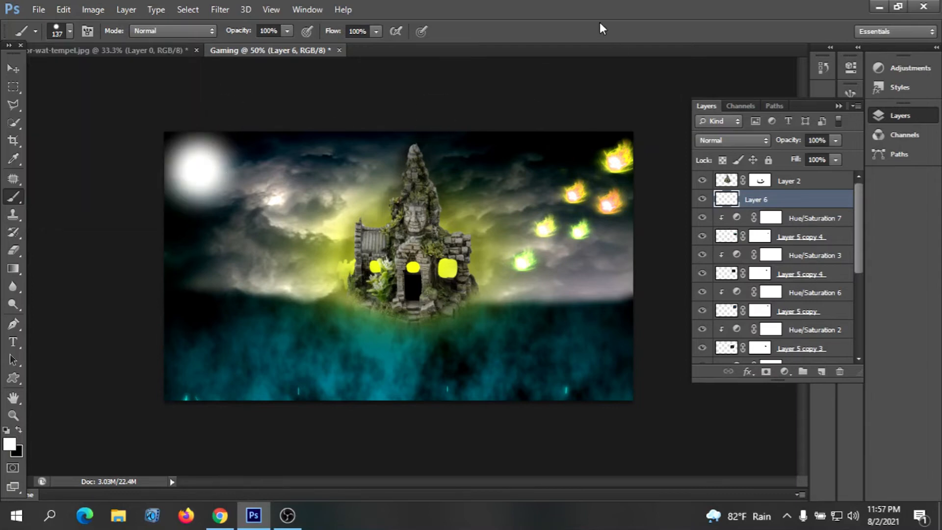
click(197, 170)
click(198, 170)
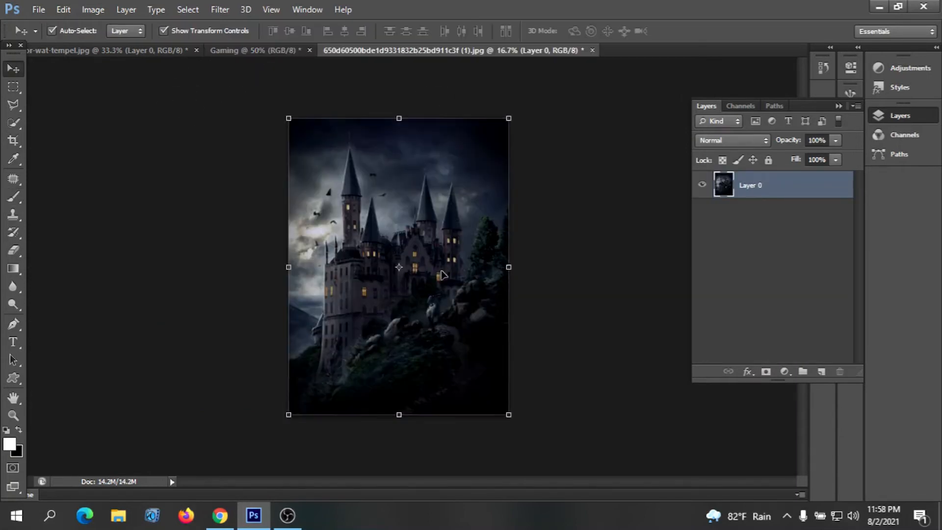
Copy the dark castle image into the Gaming document and scale it to 24.95% width and 24.71% height in the canvas's lower-left corner
key(ctrl+minus)
drag(410, 294, 271, 190)
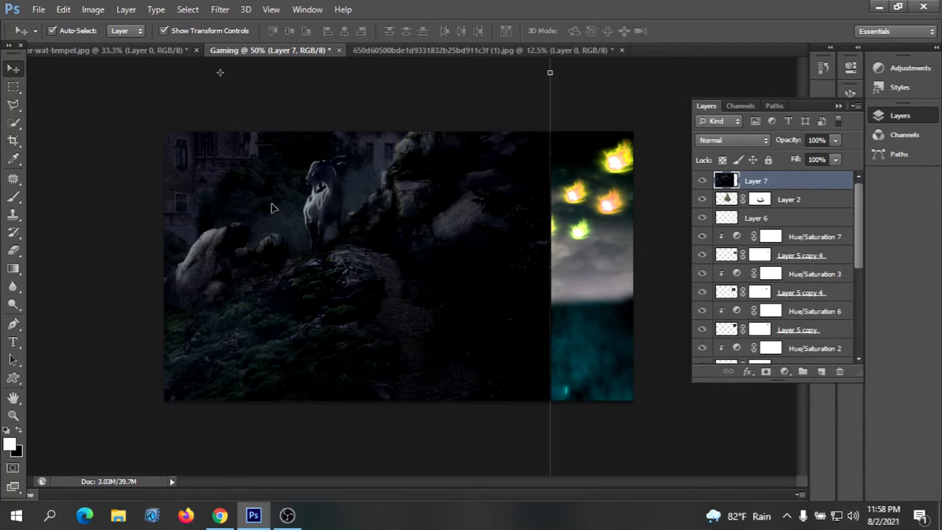
key(ctrl+plus)
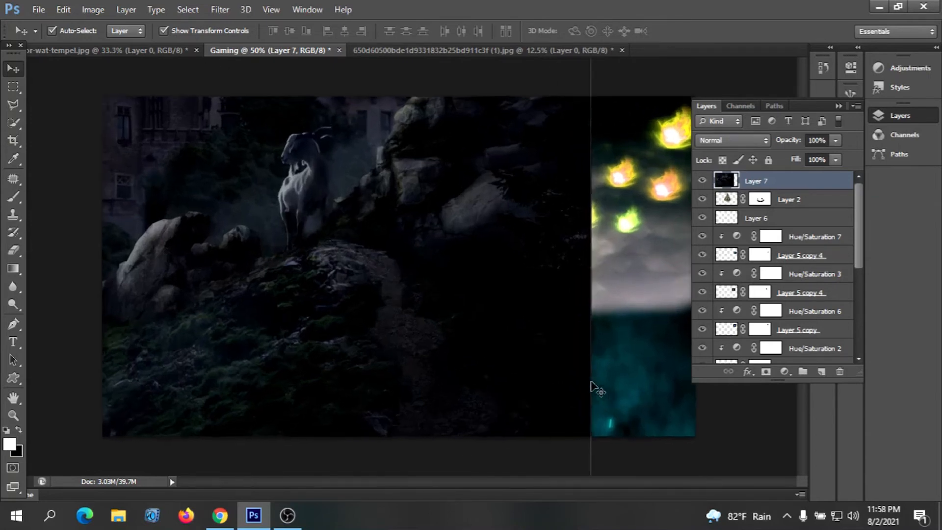
key(ctrl+plus)
key(ctrl+minus)
key(ctrl+minus)
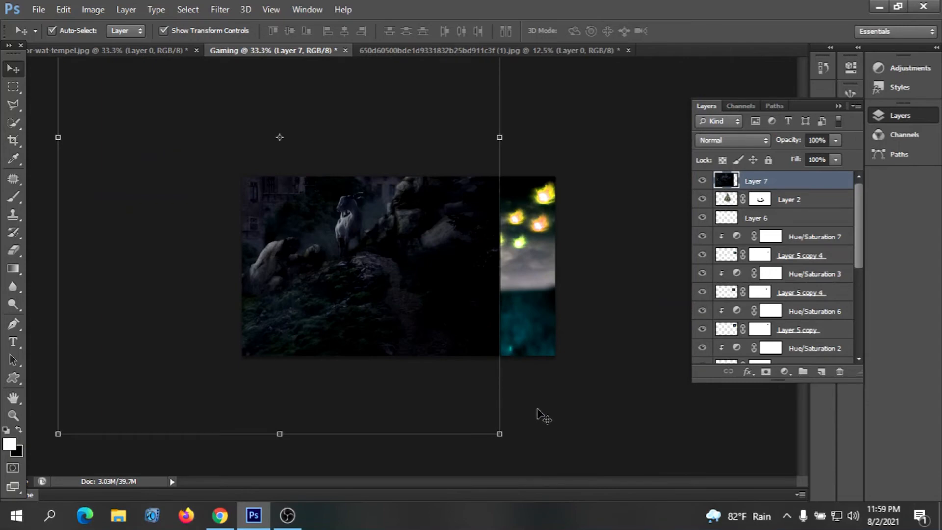
click(498, 433)
drag(495, 432, 314, 355)
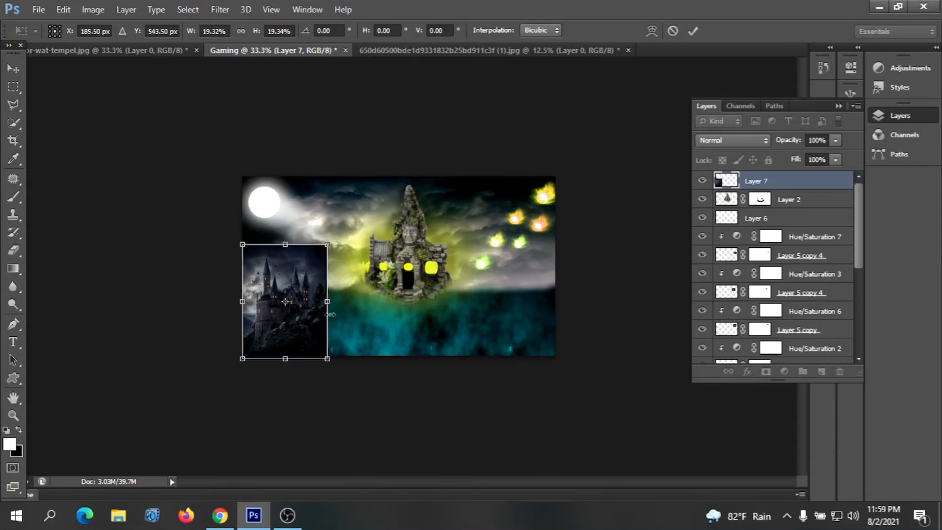
drag(330, 240, 330, 208)
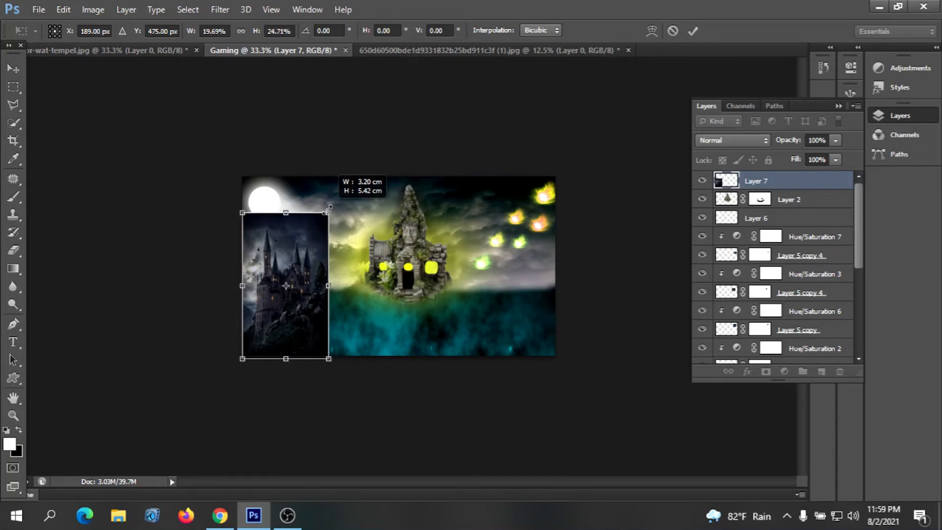
drag(328, 210, 329, 211)
drag(329, 289, 350, 288)
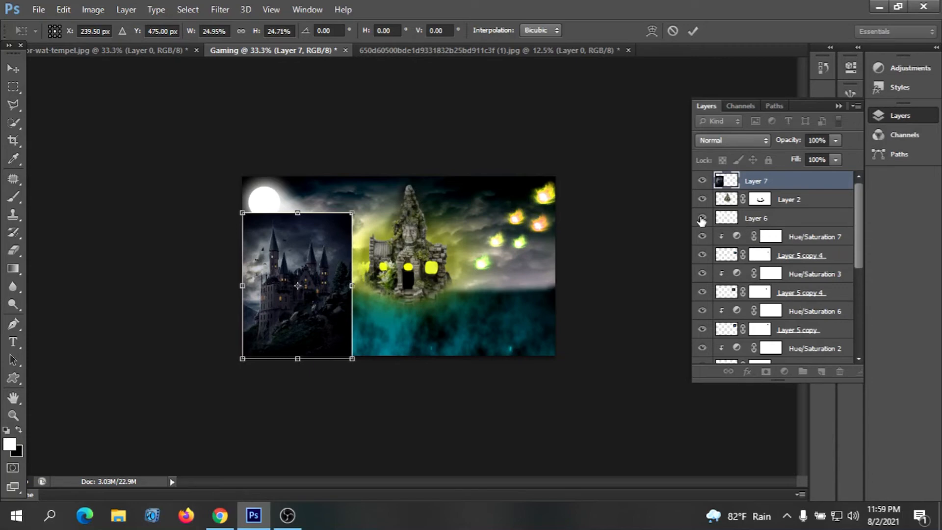
click(693, 31)
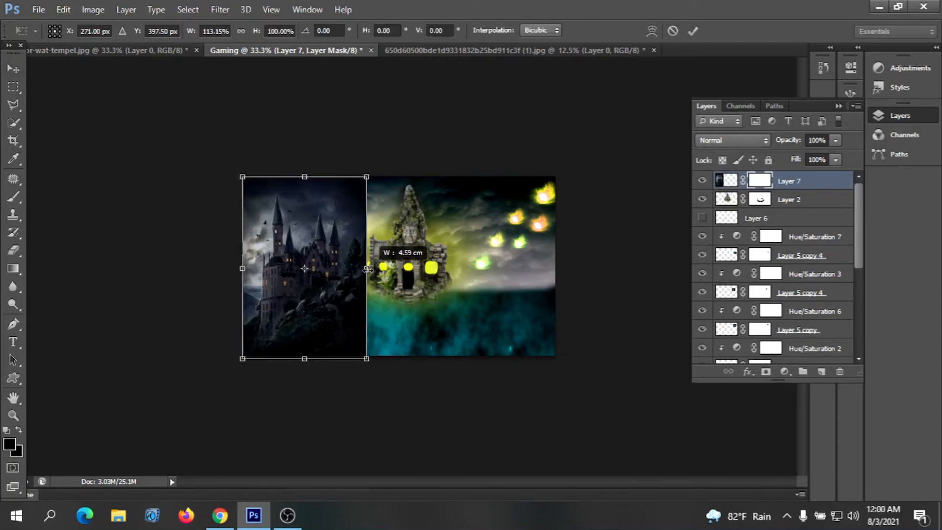
Stretch the masked castle layer horizontally to 116.28% of its width
drag(367, 269, 370, 270)
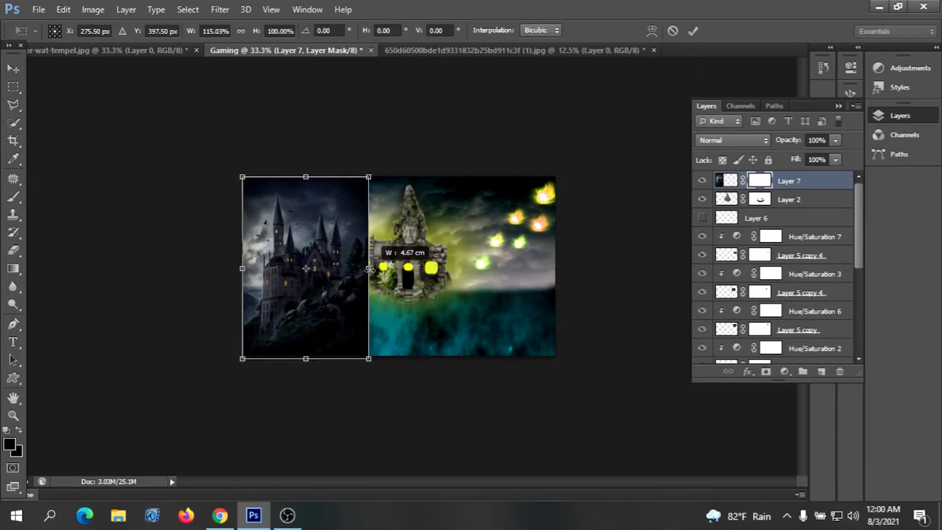
drag(370, 270, 371, 269)
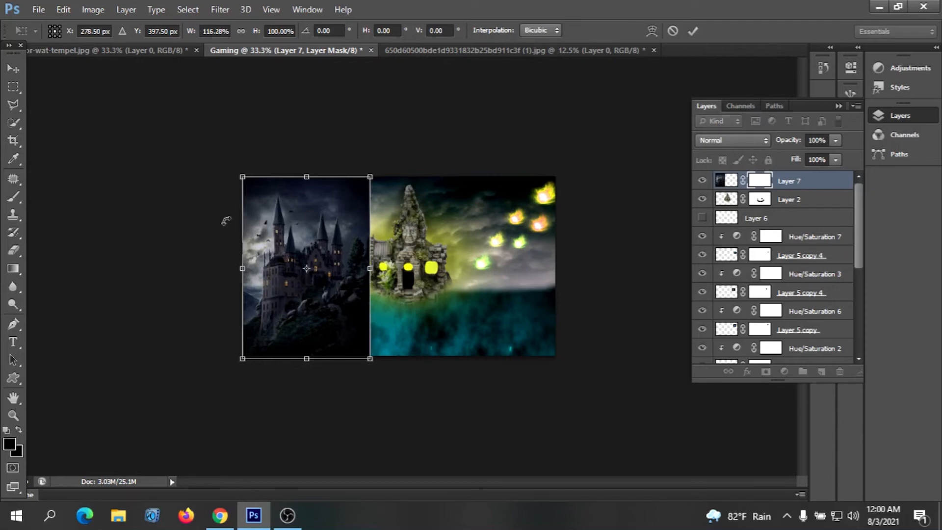
click(690, 31)
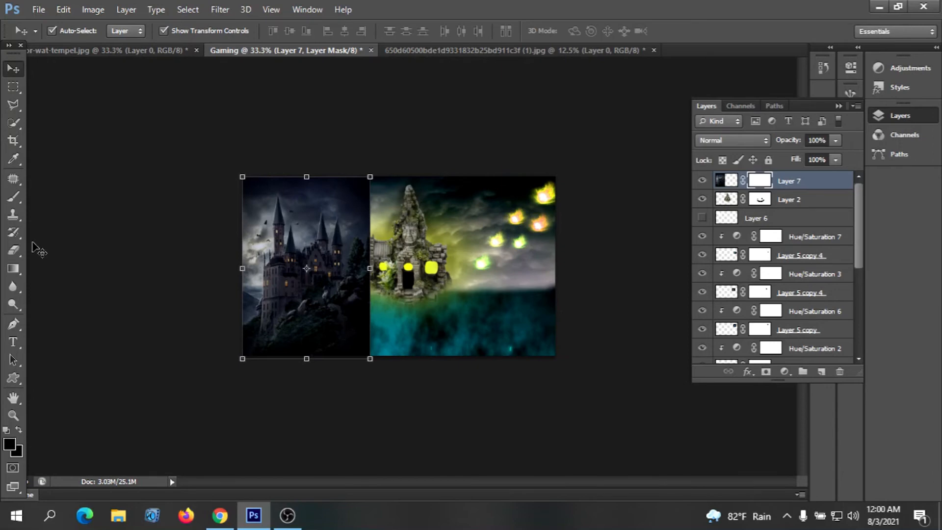
Choose the Brush tool and raise its opacity to 100%
right_click(15, 197)
click(84, 195)
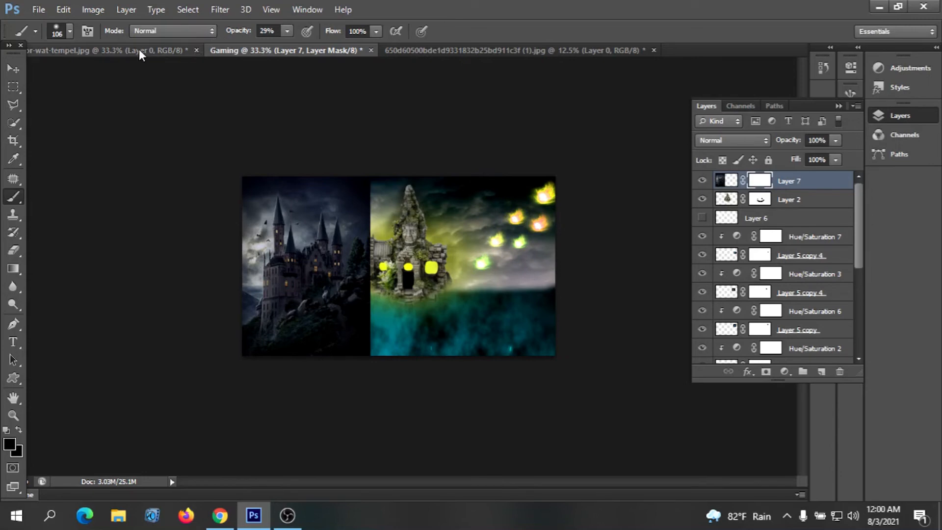
click(287, 30)
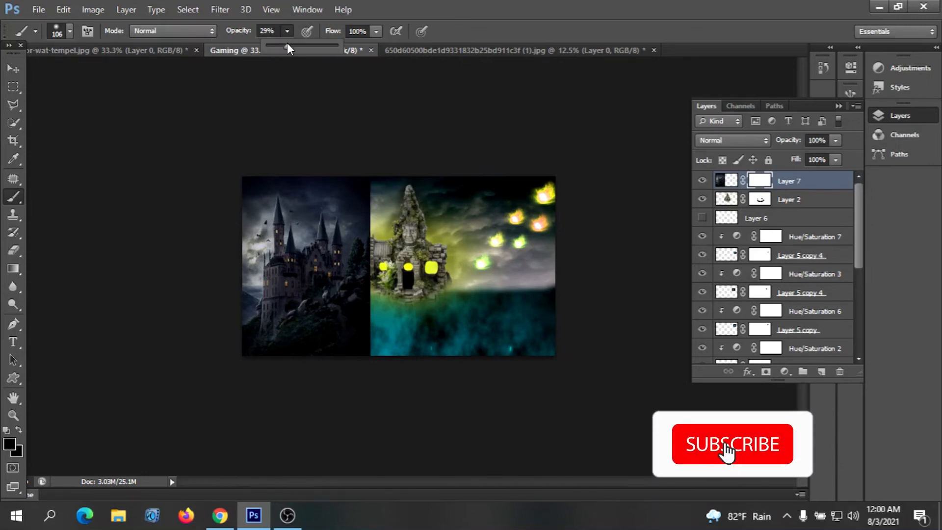
drag(287, 46, 352, 51)
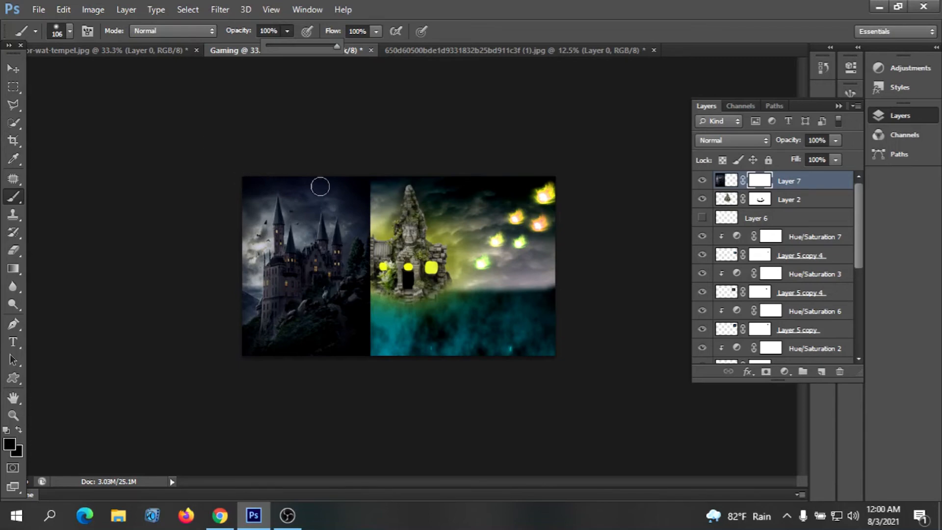
Set the soft brush to 133 px and paint black on Layer 7's mask to hide the sky and hard edges around the castle
click(70, 31)
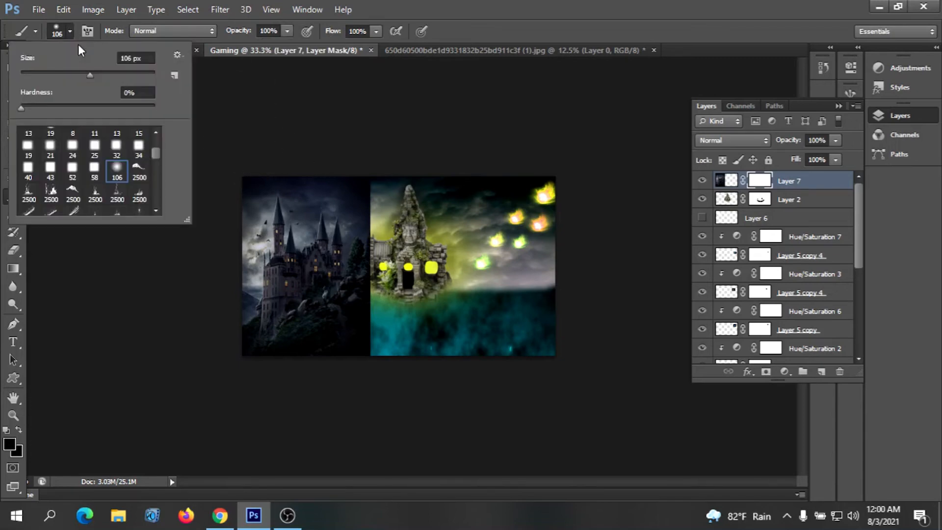
drag(84, 72, 90, 72)
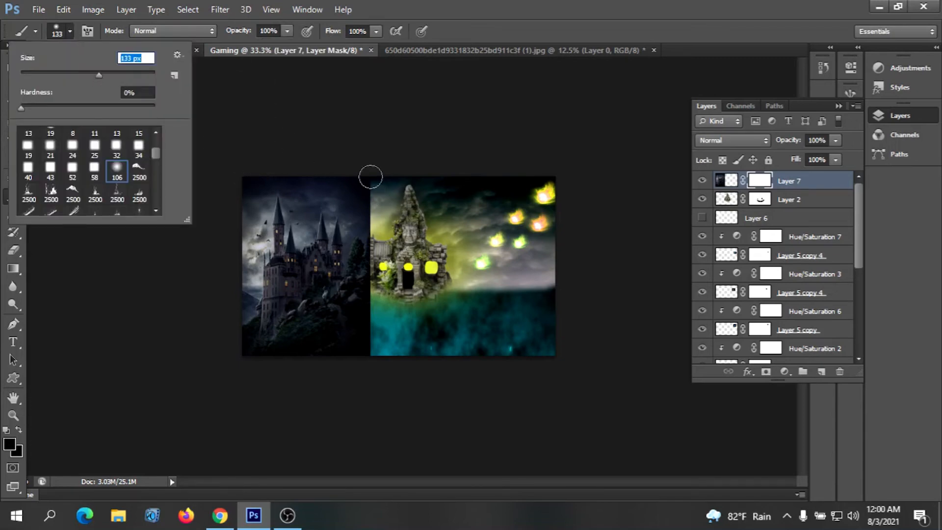
click(371, 193)
mouse_move(371, 192)
mouse_down()
mouse_move(374, 338)
mouse_move(366, 353)
mouse_move(367, 258)
mouse_move(359, 357)
mouse_move(360, 196)
mouse_move(239, 183)
mouse_move(301, 183)
mouse_move(264, 182)
mouse_move(248, 235)
mouse_move(256, 199)
mouse_move(239, 280)
mouse_move(244, 325)
mouse_move(257, 218)
mouse_move(296, 188)
mouse_move(385, 182)
mouse_move(377, 190)
mouse_move(270, 184)
mouse_move(245, 257)
mouse_up()
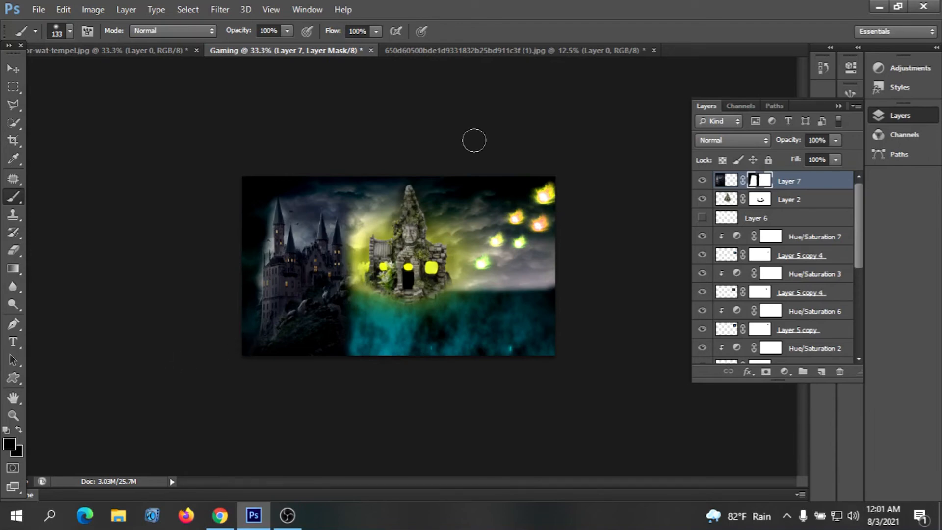
Duplicate the castle's Layer 7 within the Gaming document as Layer 7 copy
click(13, 68)
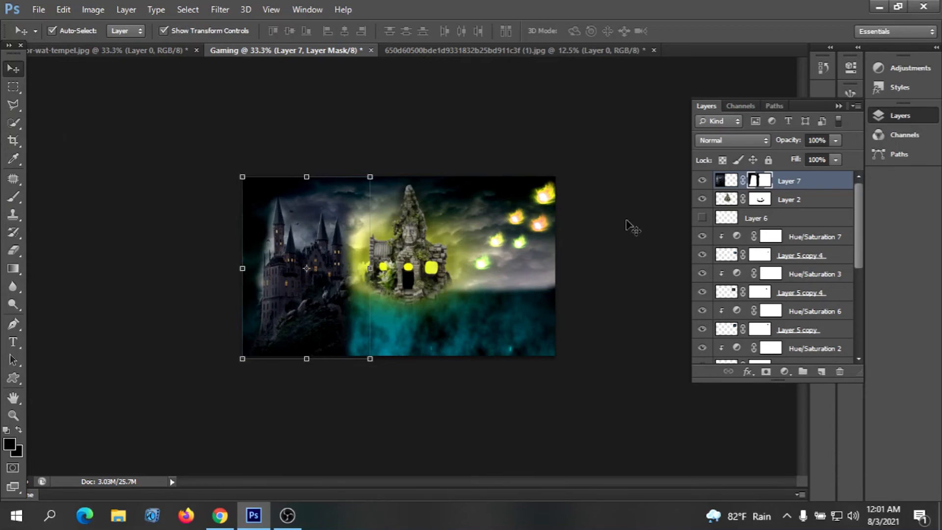
right_click(810, 181)
click(562, 109)
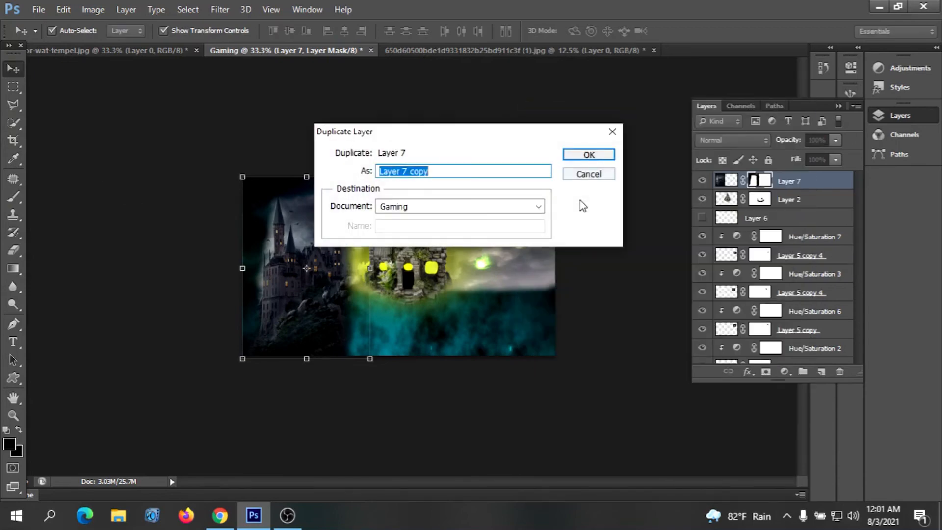
click(593, 153)
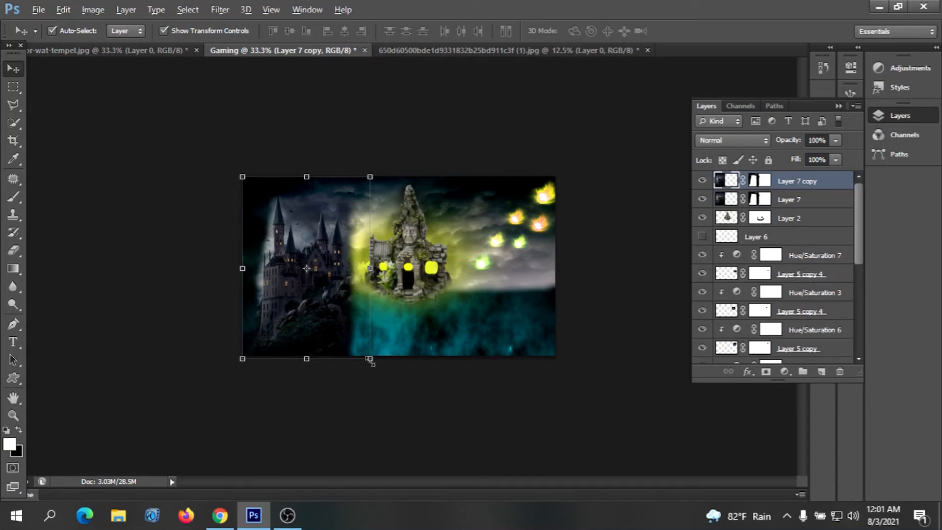
Enlarge the duplicate castle slightly, place it along the canvas's right side, and shift the original castle a little to the left
drag(370, 359, 379, 374)
drag(311, 305, 513, 380)
key(Return)
click(795, 199)
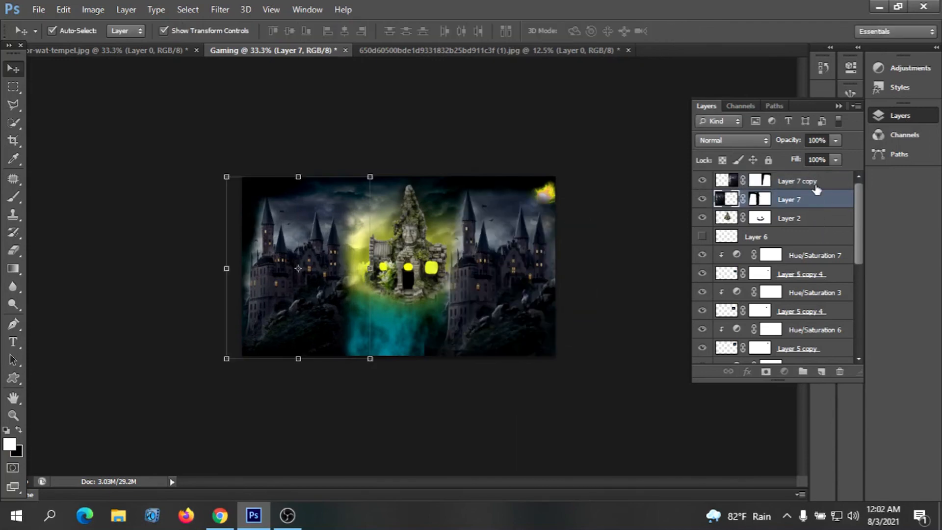
Move Layer 7 copy down the layer stack to directly below Layer 5 copy 3, behind the fireballs
drag(817, 185, 819, 210)
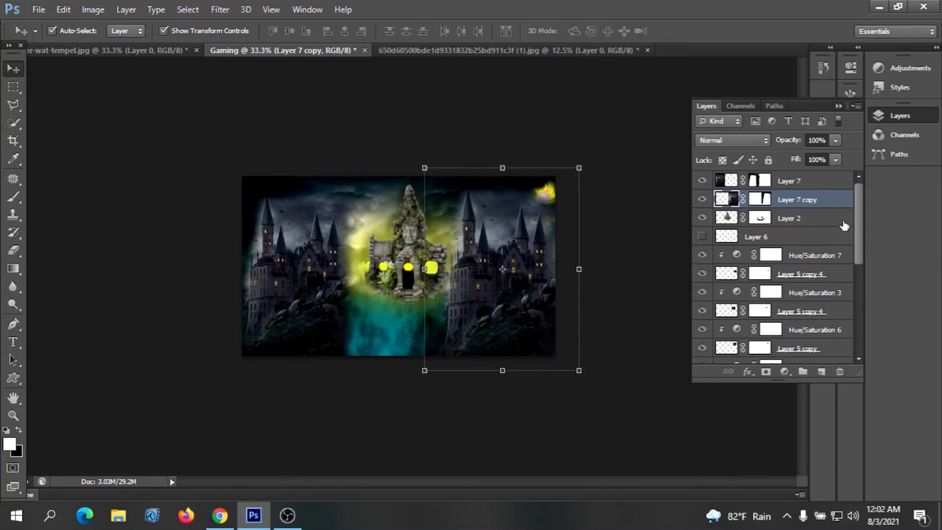
drag(842, 202, 841, 298)
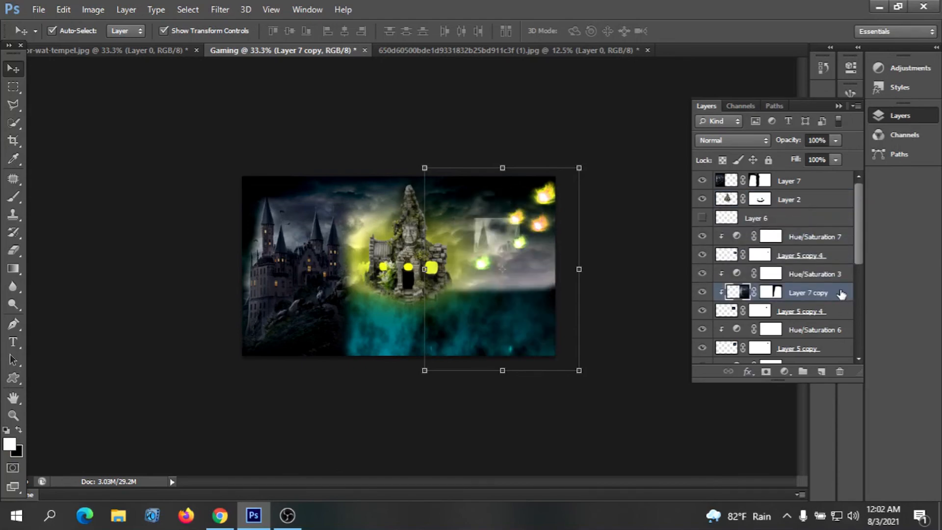
scroll(841, 293, down, 2)
drag(829, 258, 834, 353)
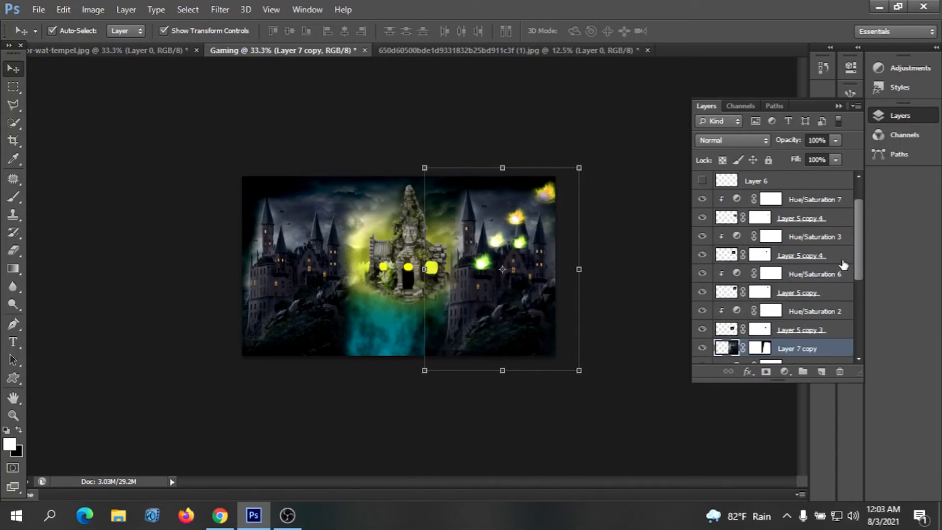
scroll(824, 266, down, 1)
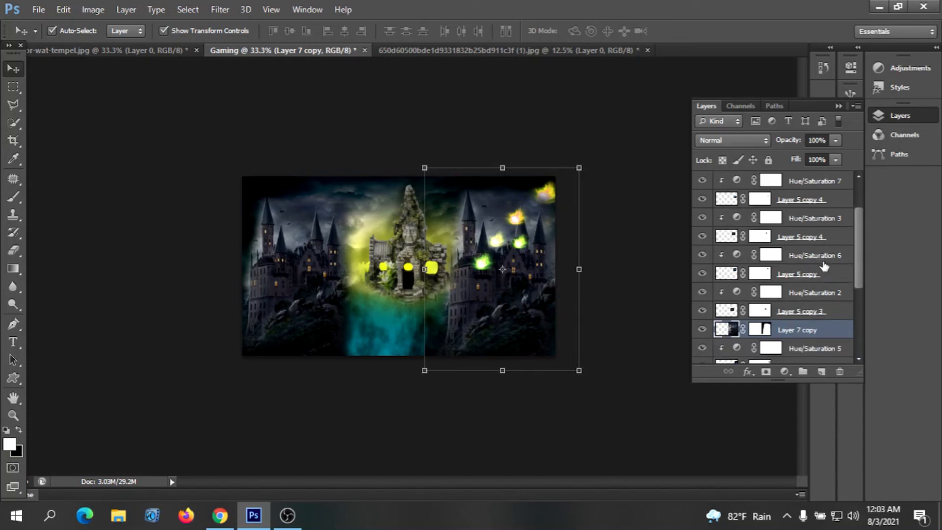
scroll(825, 266, down, 2)
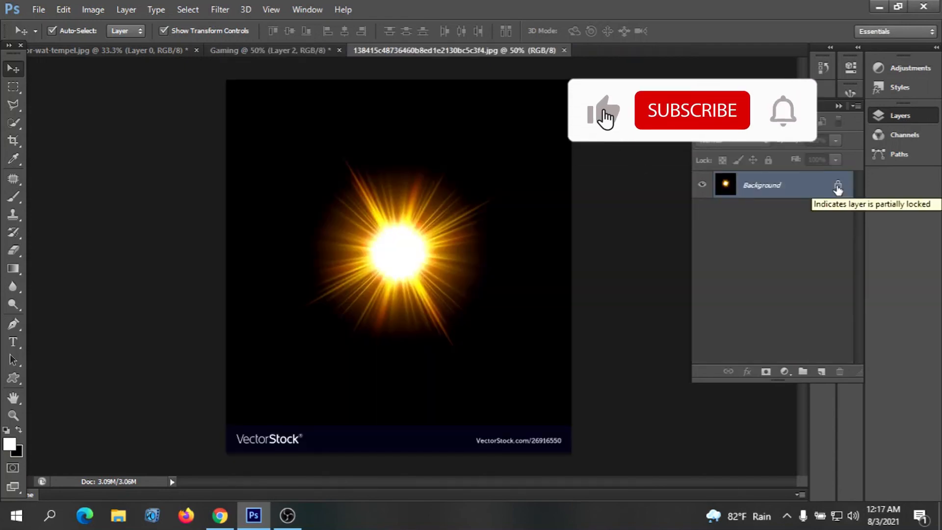
Convert the sunburst image's locked background to Layer 0 and copy it into the Gaming document, centred over the temple
double_click(838, 189)
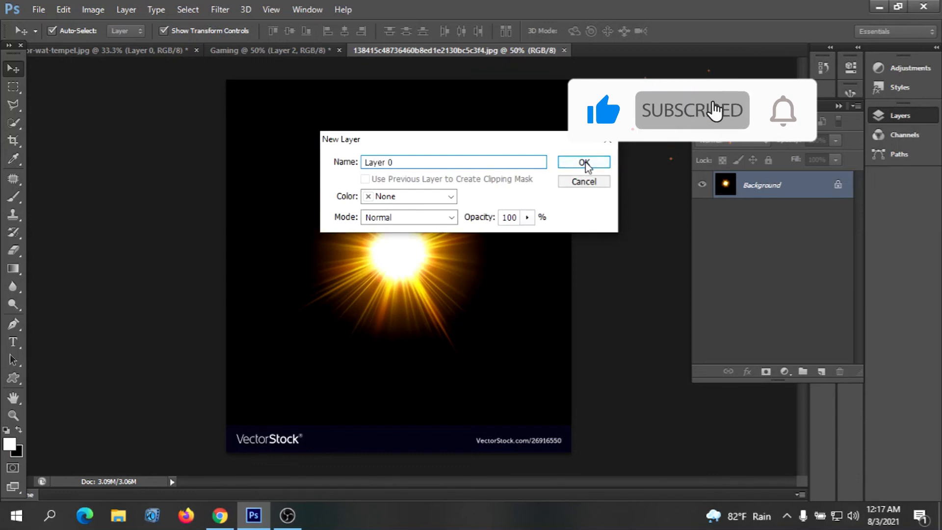
click(584, 162)
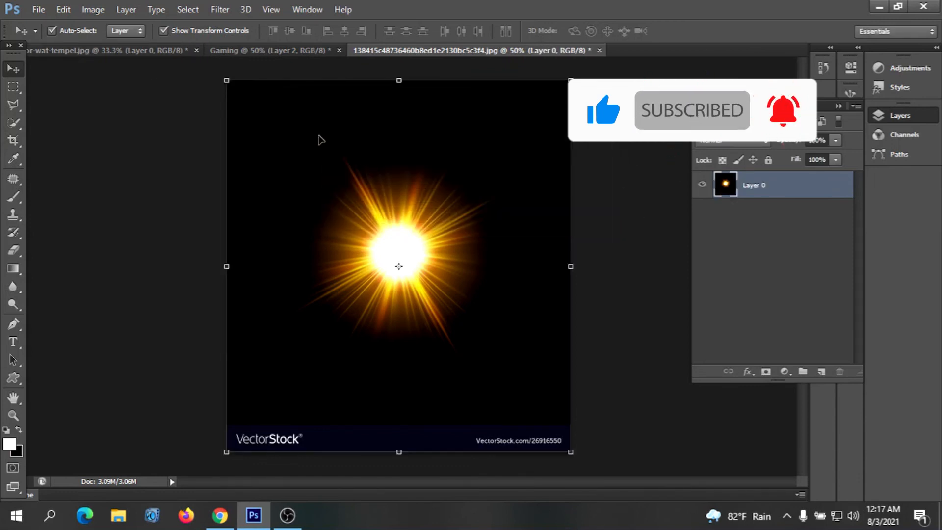
key(ctrl+minus)
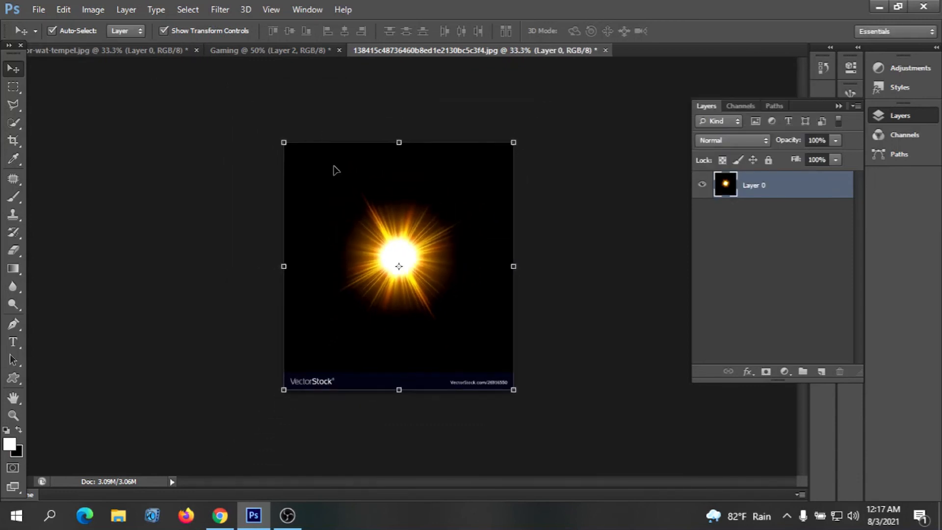
key(ctrl+minus)
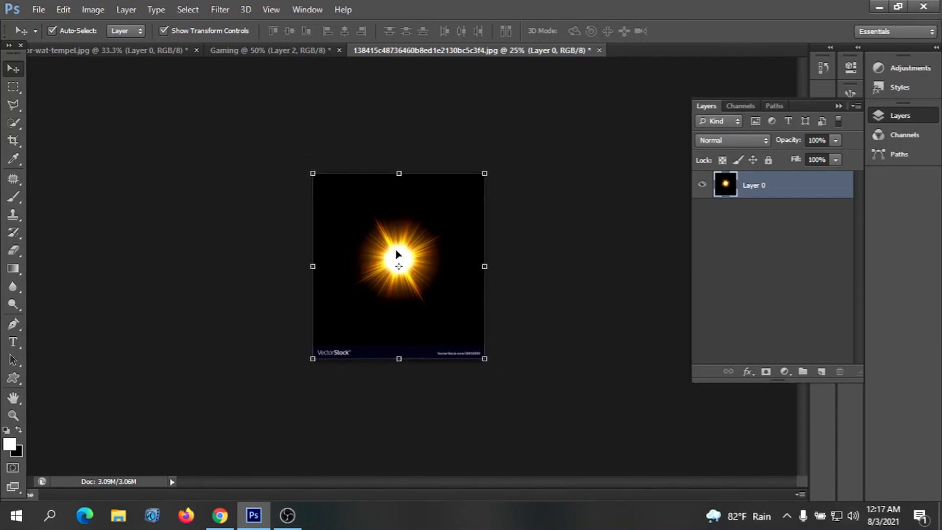
drag(399, 254, 421, 232)
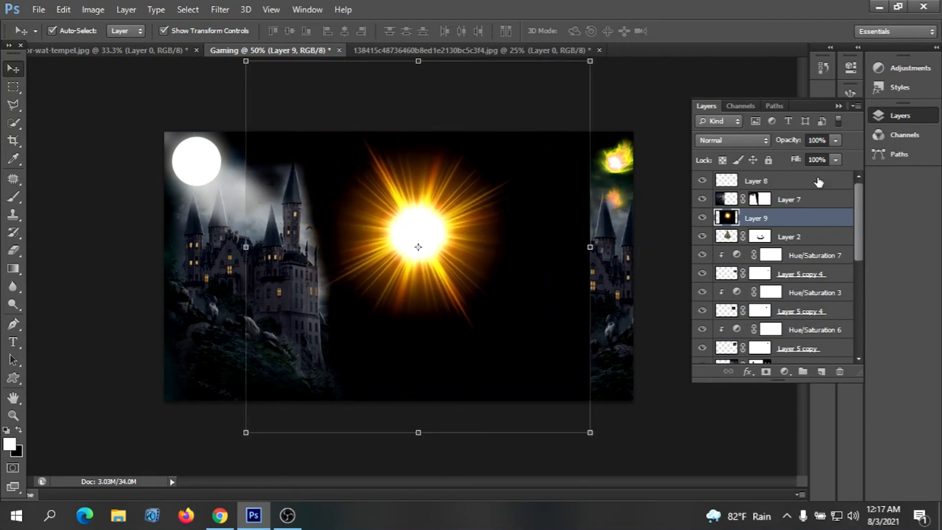
Set the sunburst's Layer 9 to Soft Light and mask its outer areas around the temple with a 180 px black brush
click(765, 140)
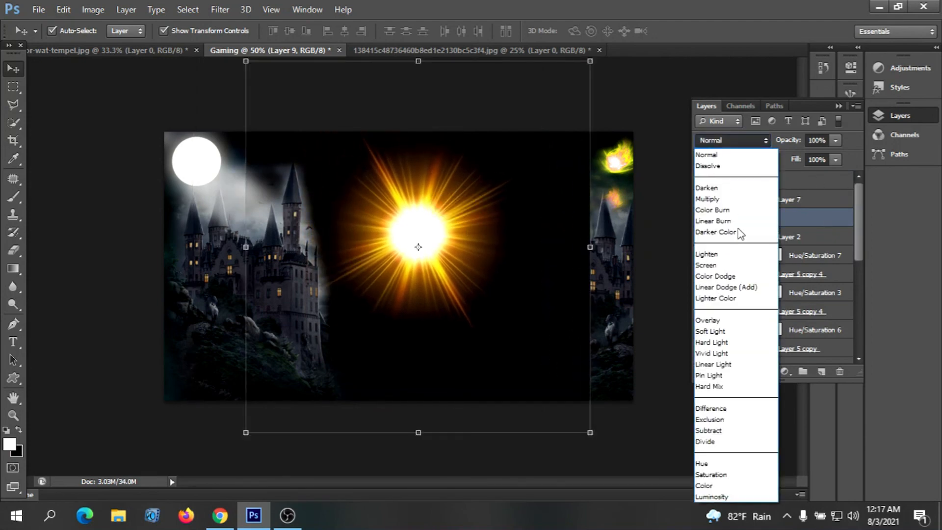
click(716, 331)
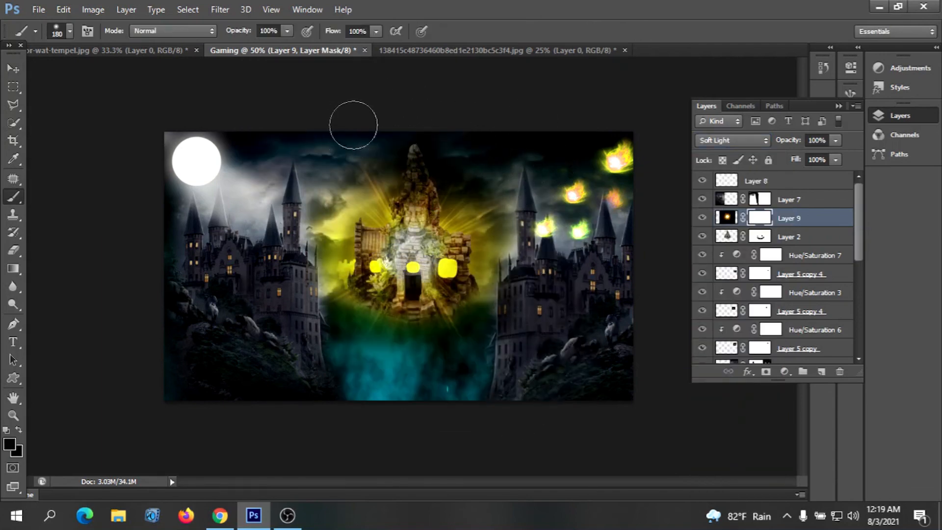
drag(296, 212, 471, 374)
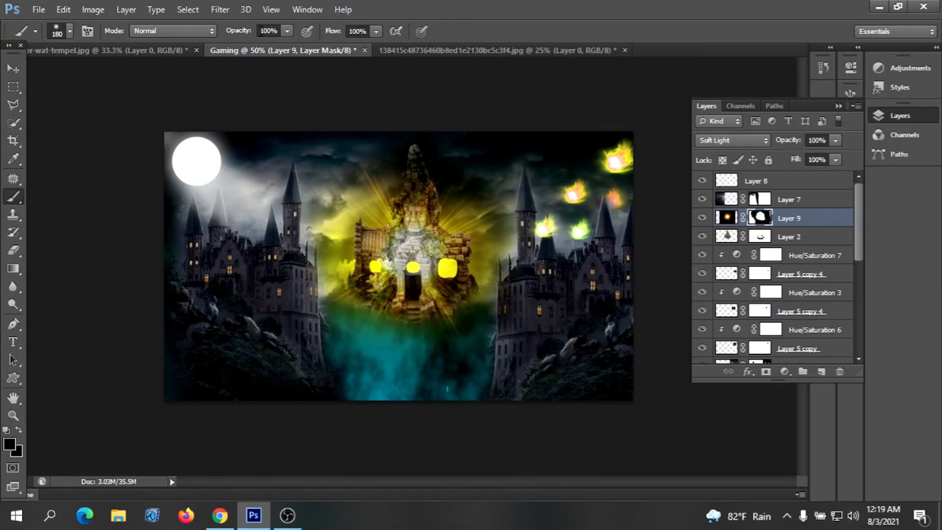
Lower the brush opacity to 19% and softly fade Layer 9's mask around the upper part of the temple
click(286, 32)
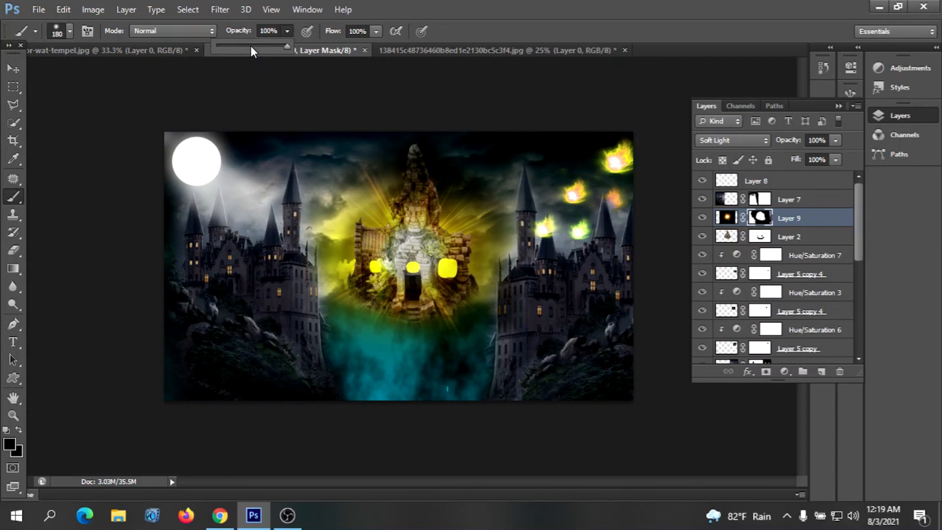
click(230, 44)
click(456, 170)
mouse_move(458, 184)
mouse_down()
mouse_move(411, 156)
mouse_move(408, 173)
mouse_move(476, 193)
mouse_move(499, 220)
mouse_move(523, 294)
mouse_move(502, 323)
mouse_move(368, 307)
mouse_move(340, 287)
mouse_move(362, 239)
mouse_move(447, 190)
mouse_move(464, 194)
mouse_move(428, 177)
mouse_up()
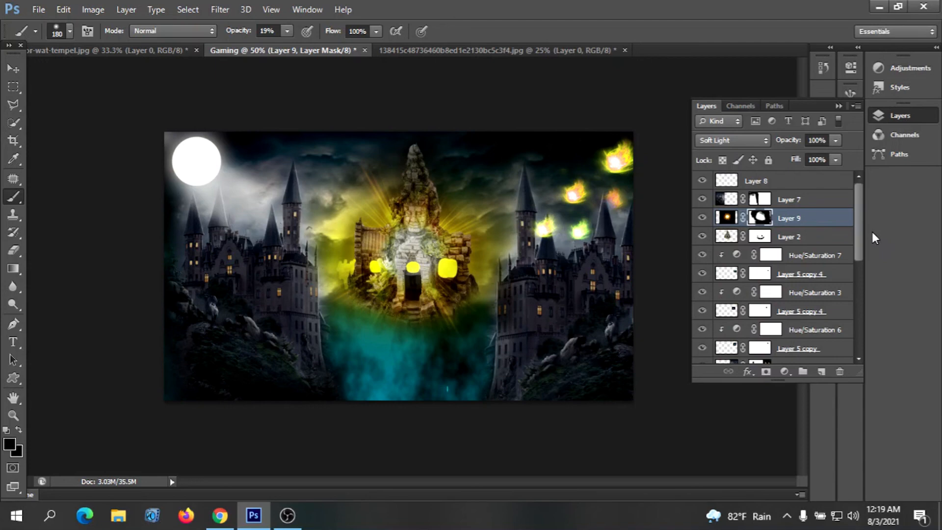
scroll(777, 290, down, 5)
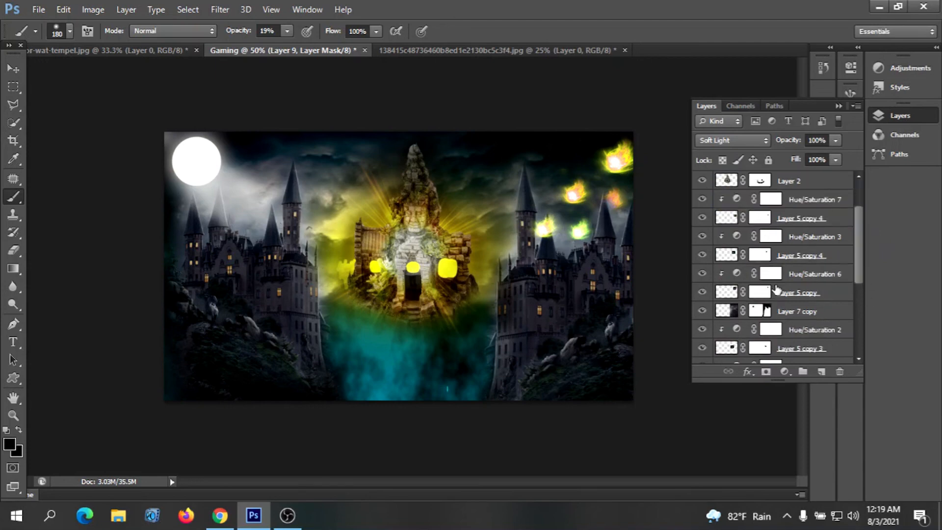